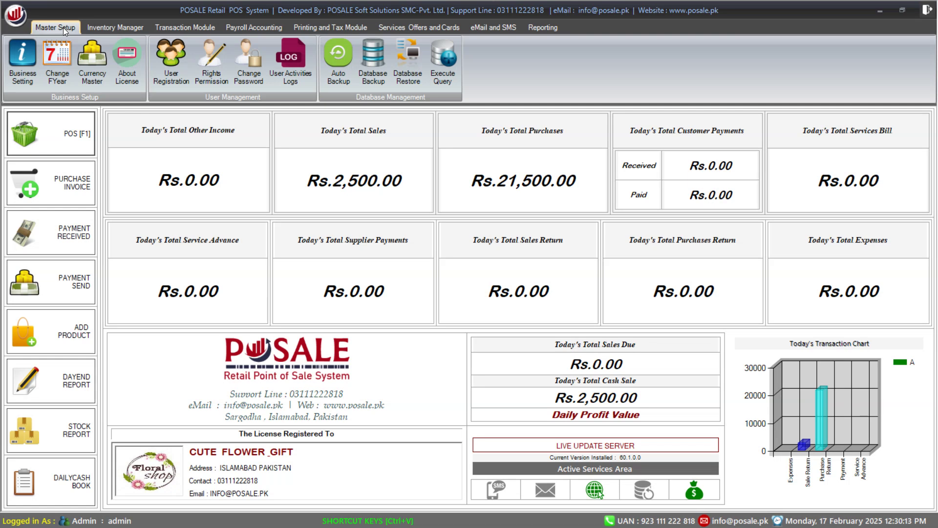
Review the existing entries in the payroll designation master and the department master, closing both forms
left_click(251, 28)
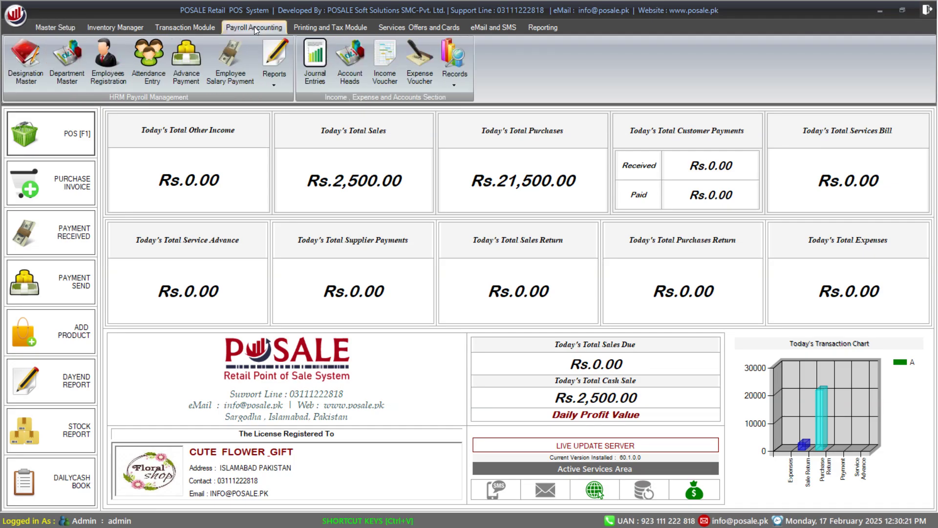
left_click(16, 70)
left_click(420, 232)
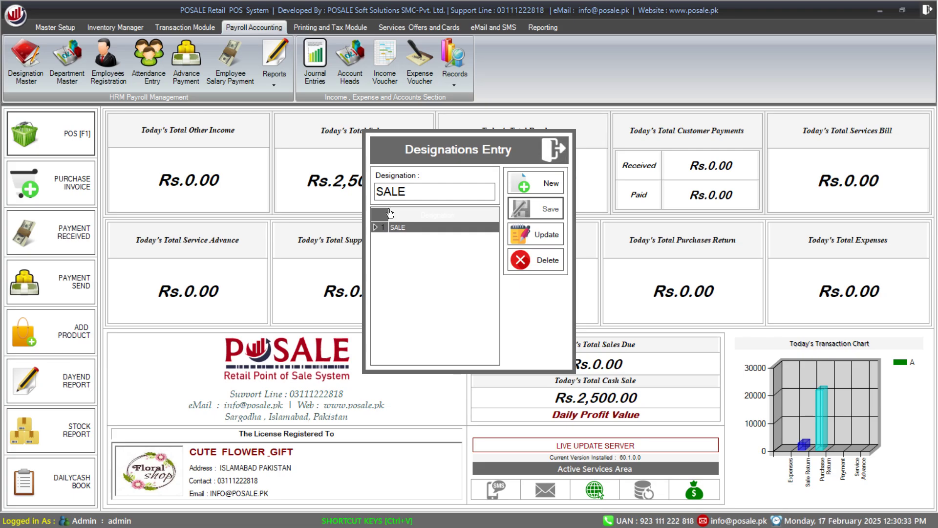
left_click(553, 149)
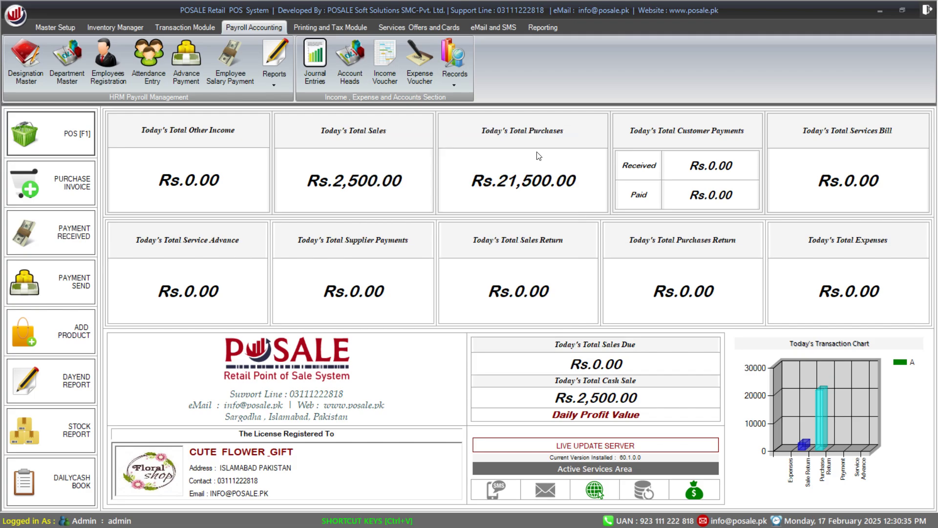
left_click(66, 72)
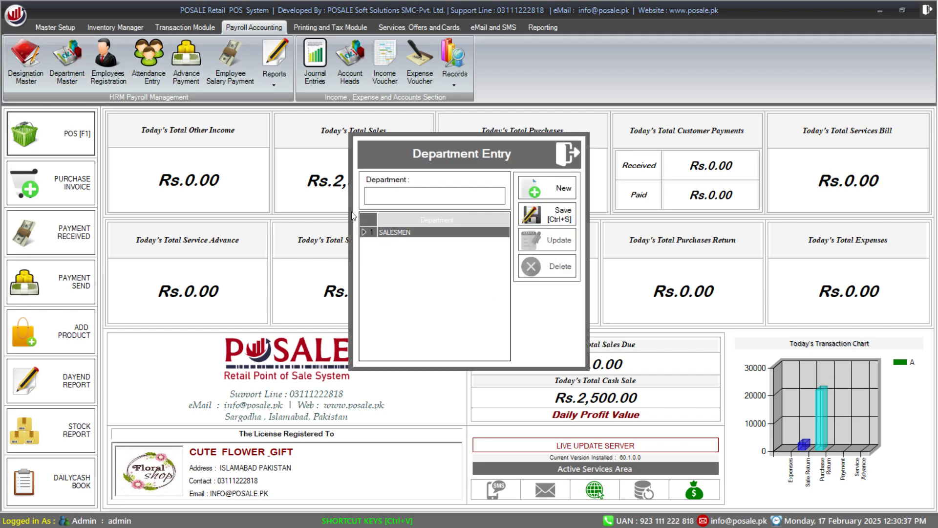
left_click(568, 153)
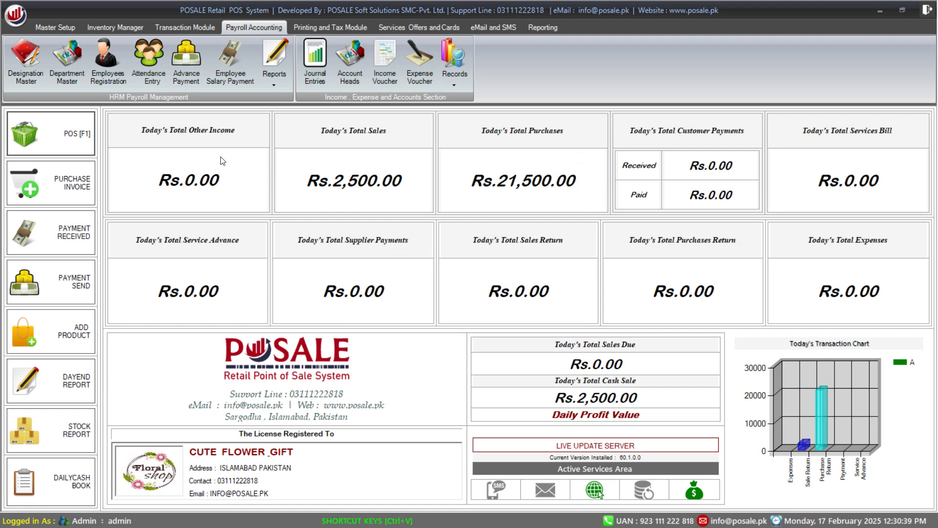
Load the saved employee's record from the data list into the employee registration form
left_click(100, 83)
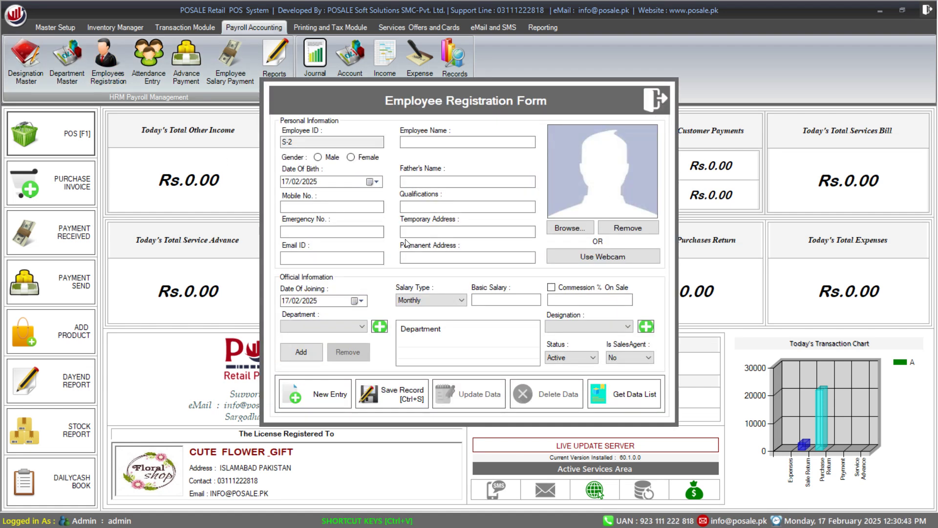
left_click(656, 399)
double_click(286, 131)
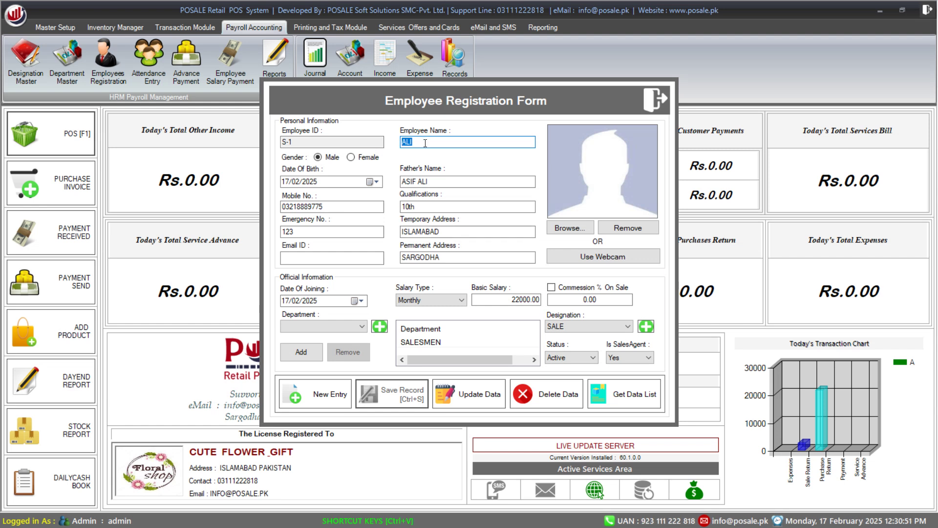
Examine the employee's gender, father's name, birth date, contact, qualification and address fields, then the basic salary
left_click(335, 158)
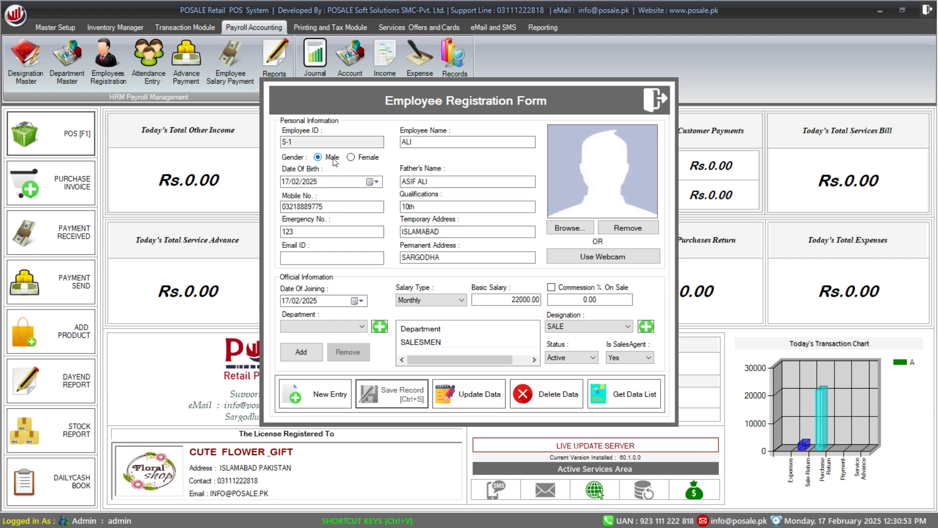
left_click(444, 186)
left_click(310, 182)
left_click(318, 209)
left_click(419, 208)
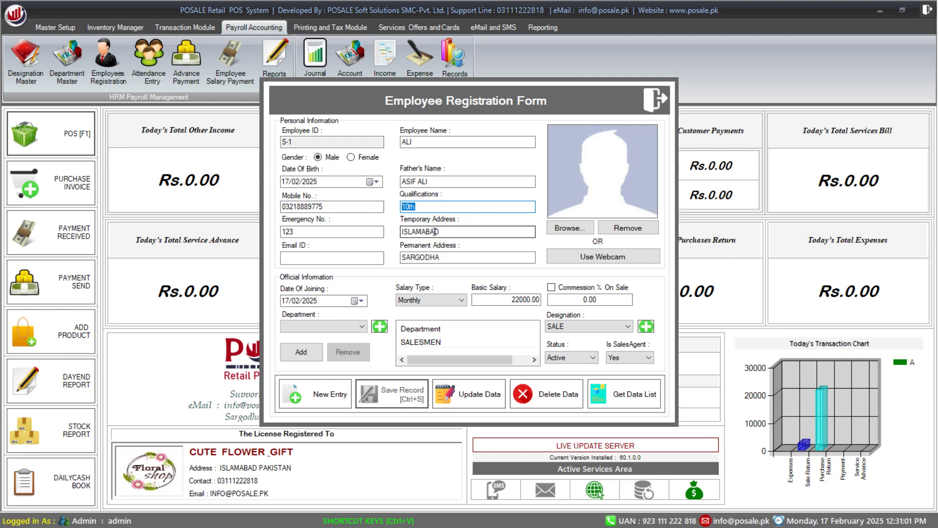
left_click(430, 257)
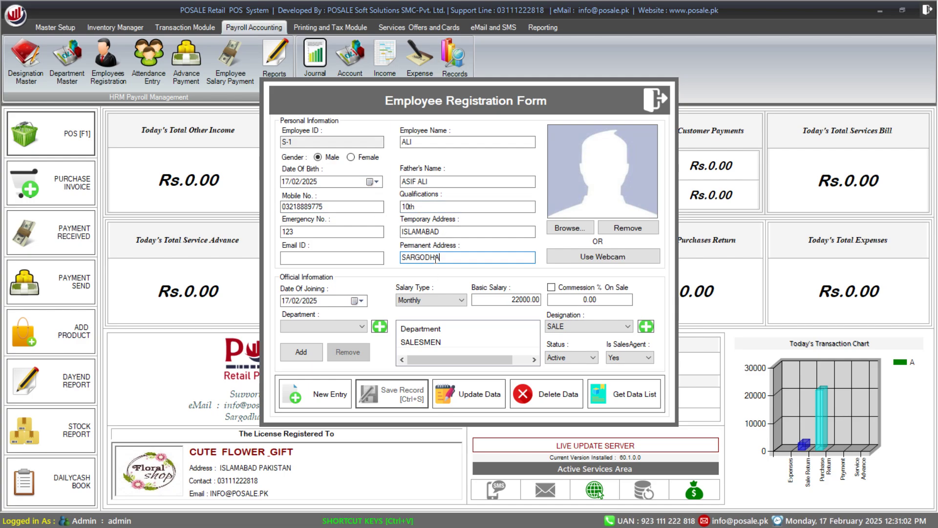
left_click(289, 231)
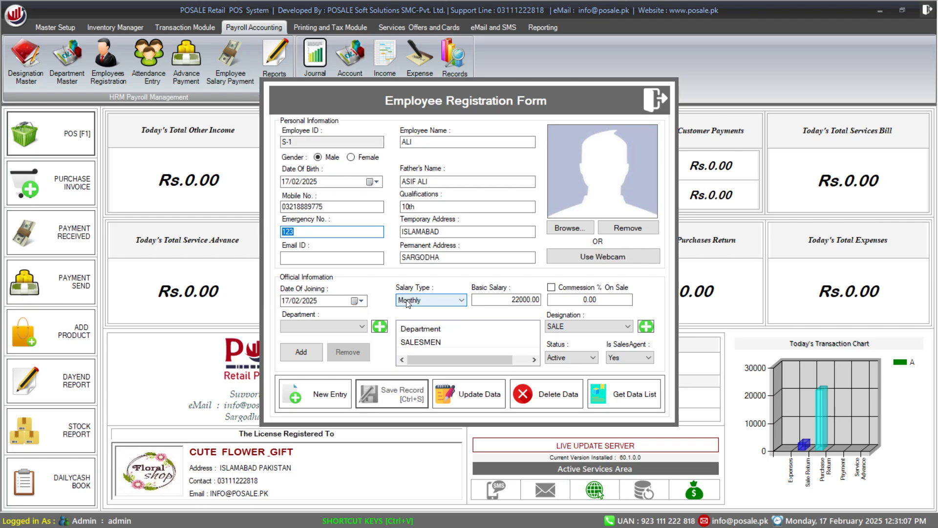
left_click(496, 301)
double_click(496, 301)
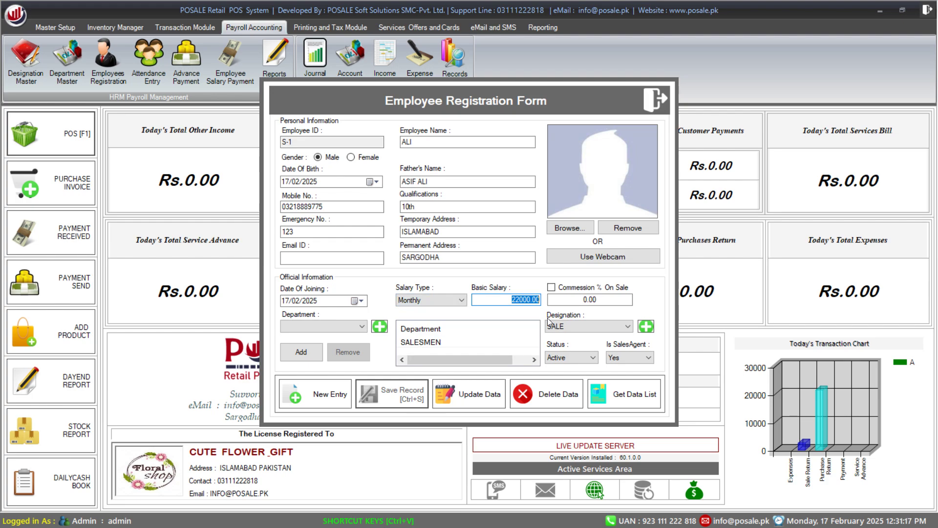
Enable commission percentage on sale for the employee and choose Yes for the sales agent option
double_click(629, 299)
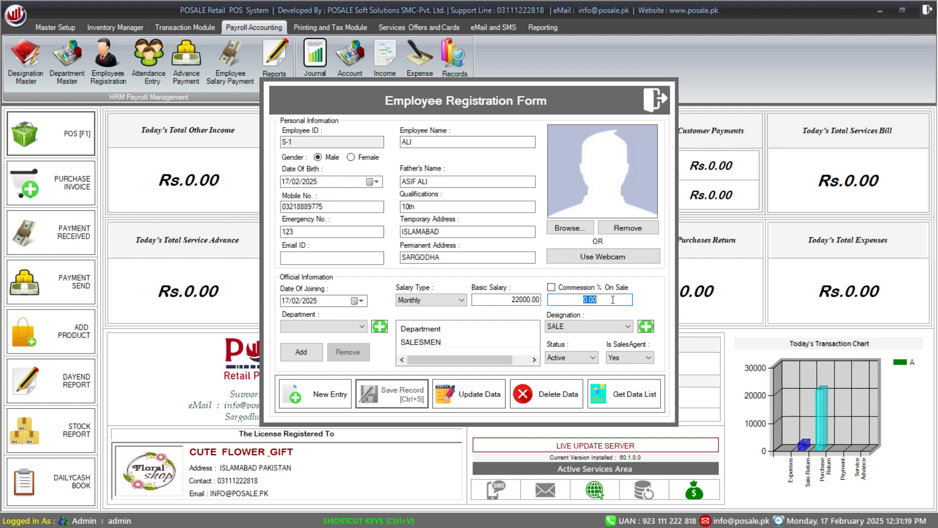
left_click(560, 289)
left_click(626, 355)
left_click(622, 370)
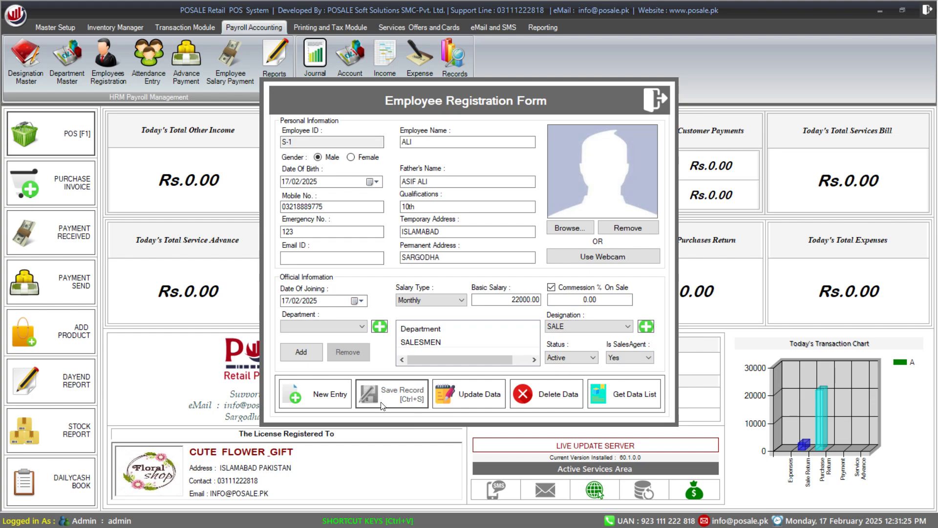
Try to add the SALESMEN department to the employee, with SALE chosen as the designation
left_click(314, 325)
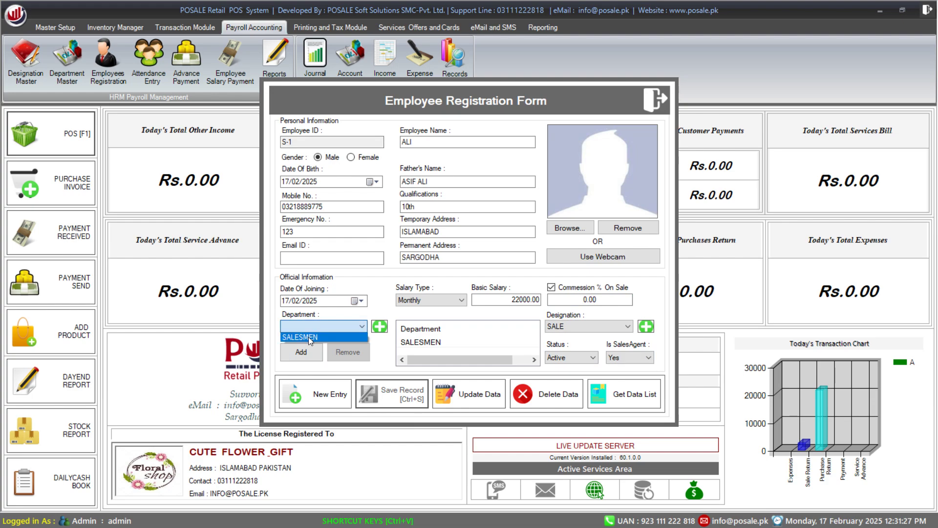
left_click(573, 325)
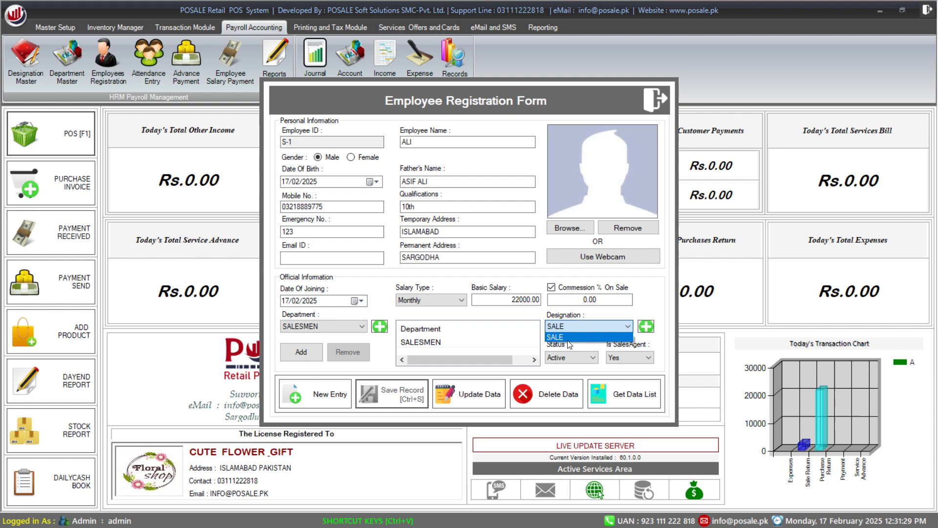
left_click(569, 341)
left_click(311, 351)
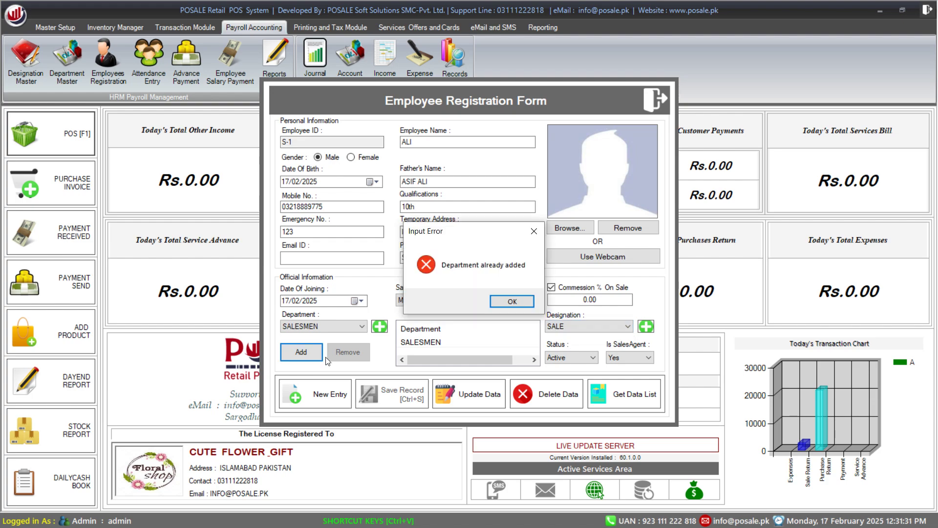
left_click(511, 301)
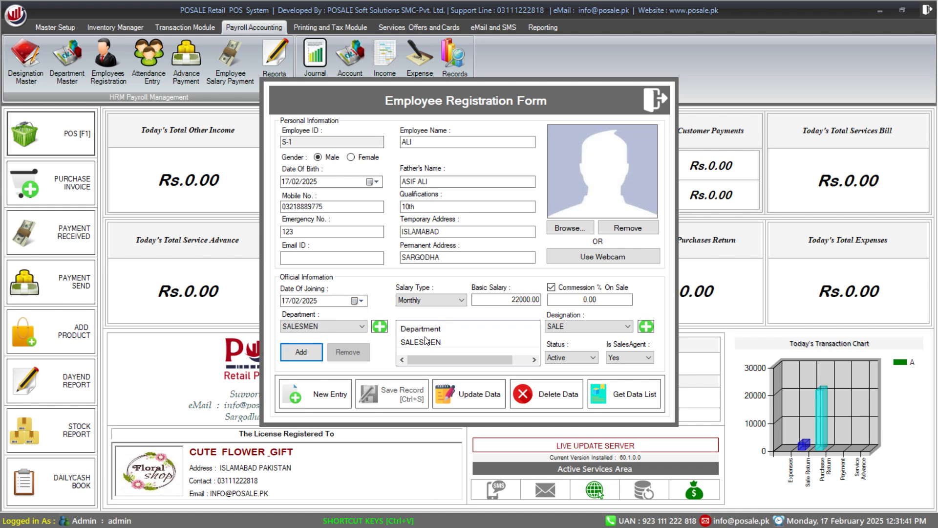
Update the employee's record and close the registration form
left_click(477, 394)
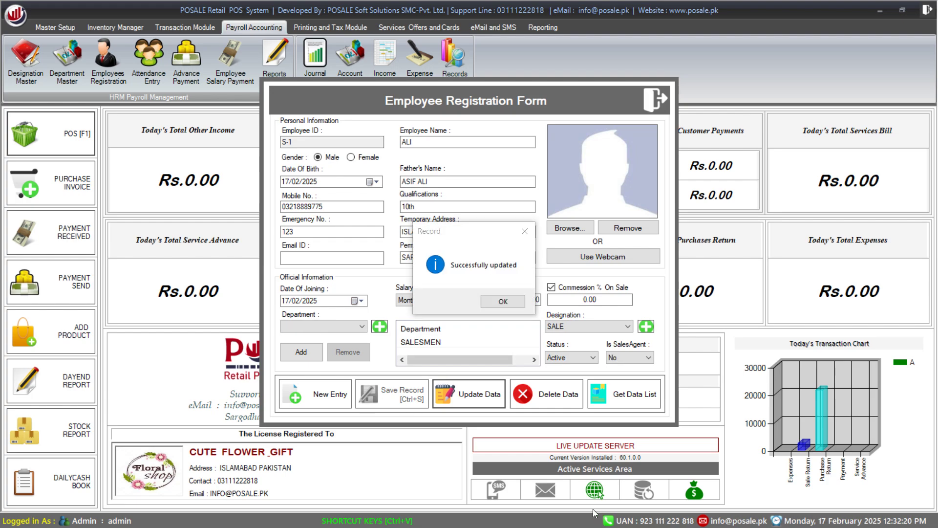
left_click(512, 302)
left_click(655, 100)
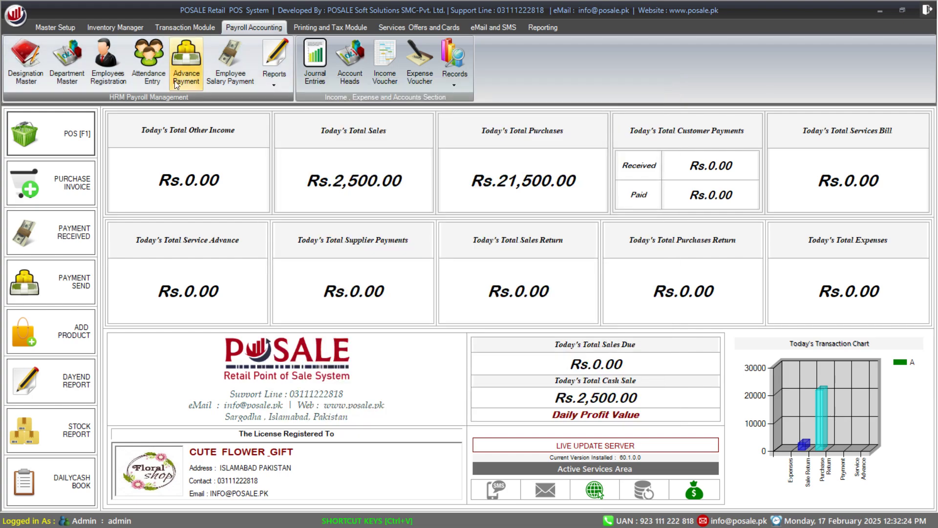
Select the listed employee for attendance entry, set status P, and try to save attendance for 17/02/2025
left_click(141, 69)
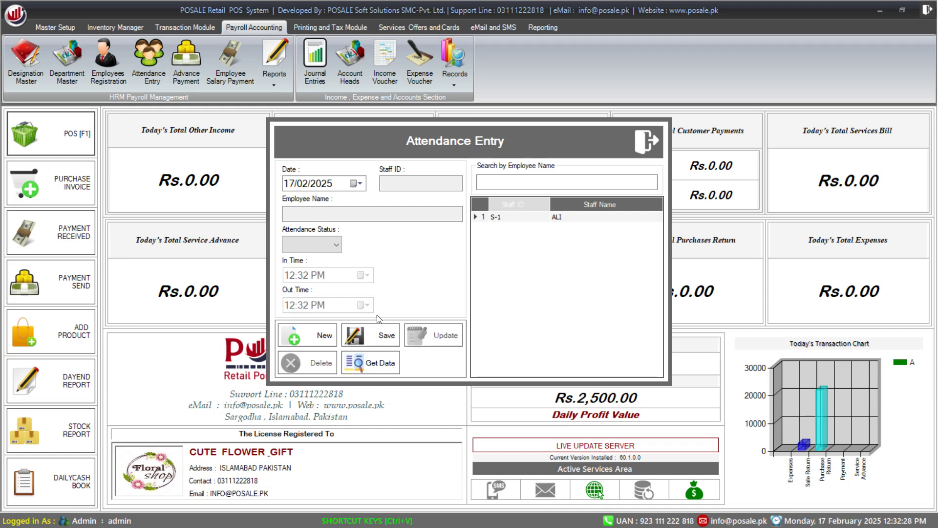
left_click(548, 222)
left_click(332, 247)
left_click(304, 270)
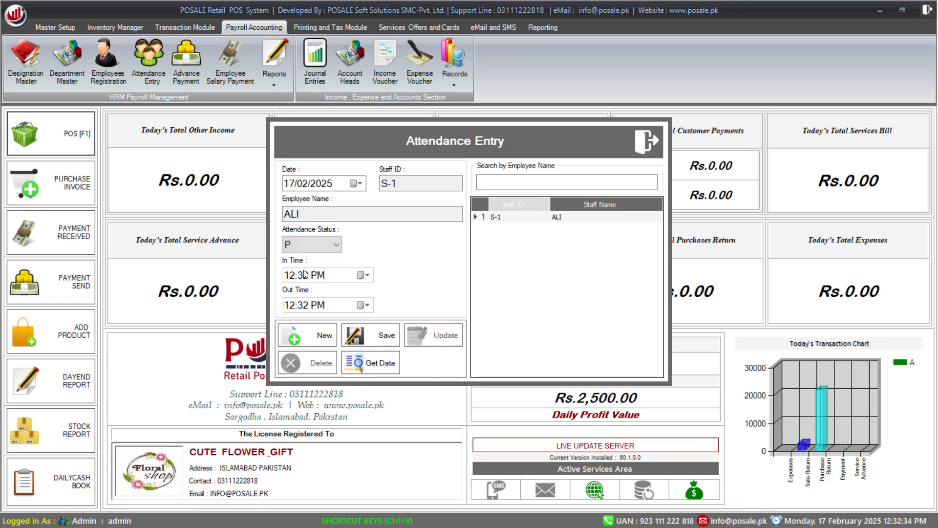
left_click(377, 336)
left_click(529, 299)
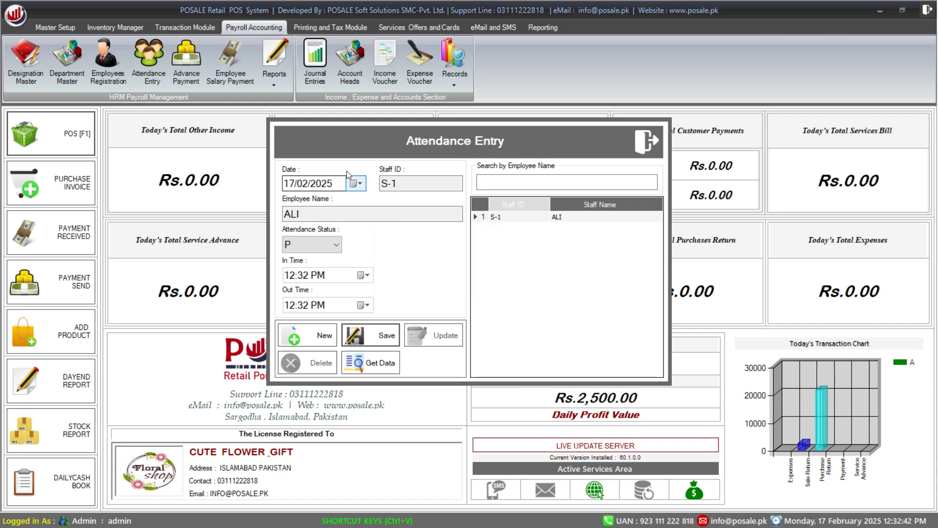
Set the attendance date to 02/02/2025 and save the employee's entry with status P
left_click(289, 185)
type("21")
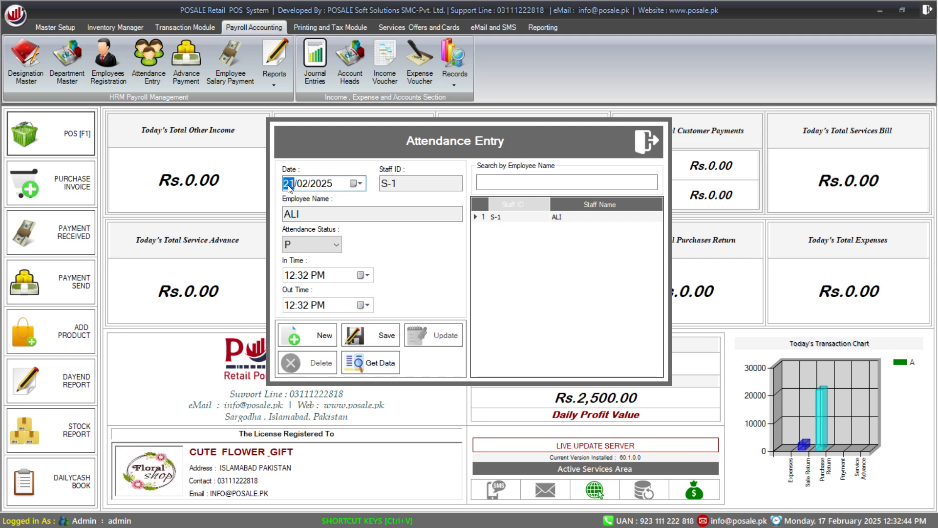
type("02")
left_click(394, 338)
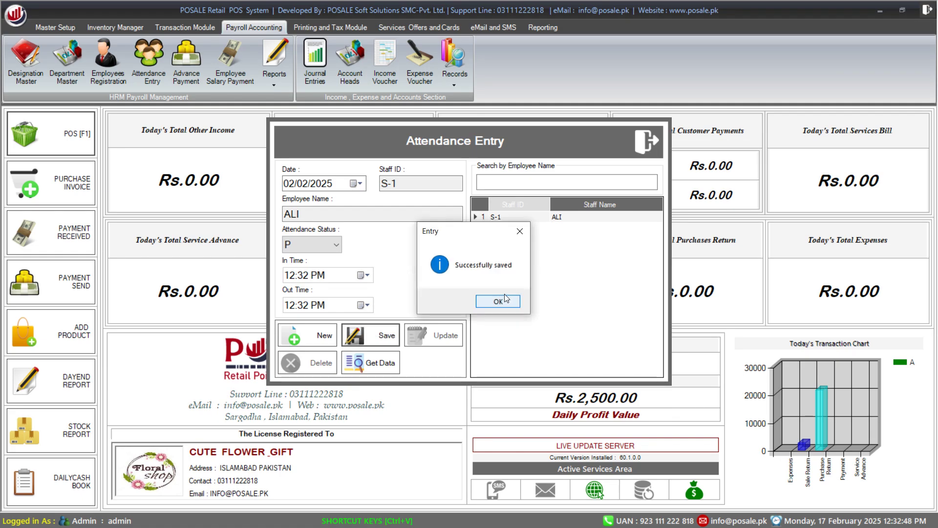
left_click(499, 301)
Review the list of saved attendance entries and close the attendance forms
left_click(384, 371)
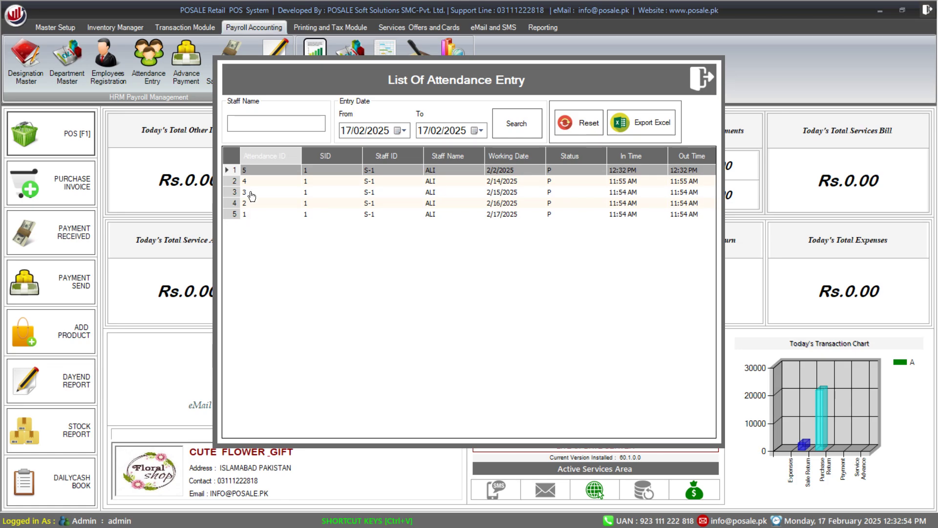
left_click(704, 78)
key("Escape")
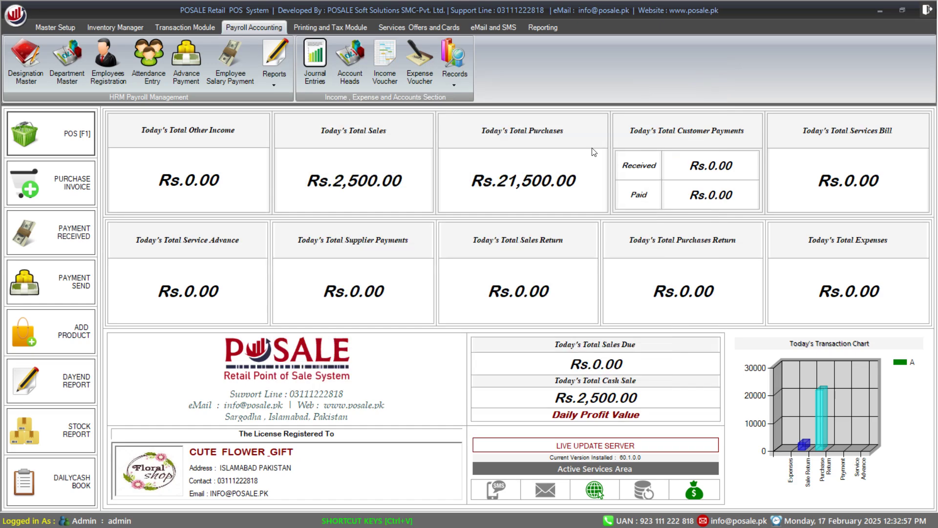
Record an advance payment of 100 for the listed employee, save it, and close the form
left_click(183, 77)
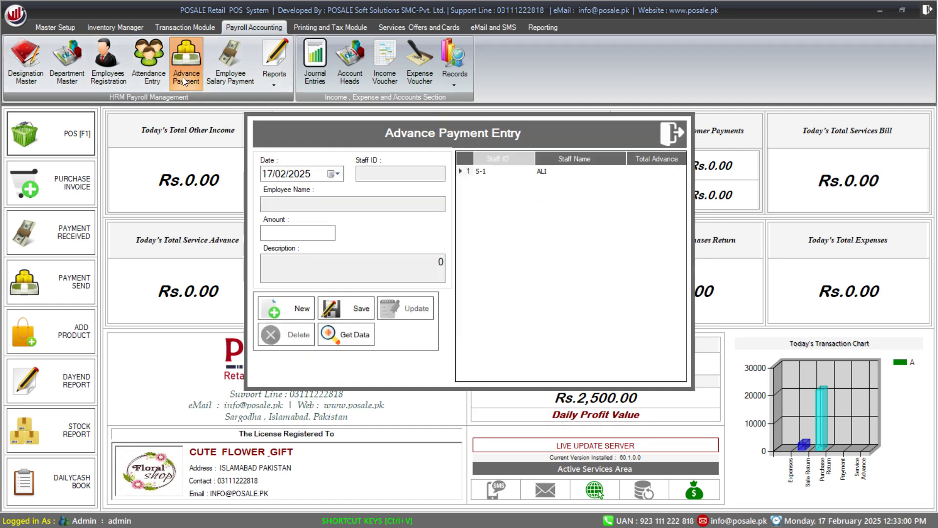
left_click(546, 176)
left_click(293, 233)
type("100")
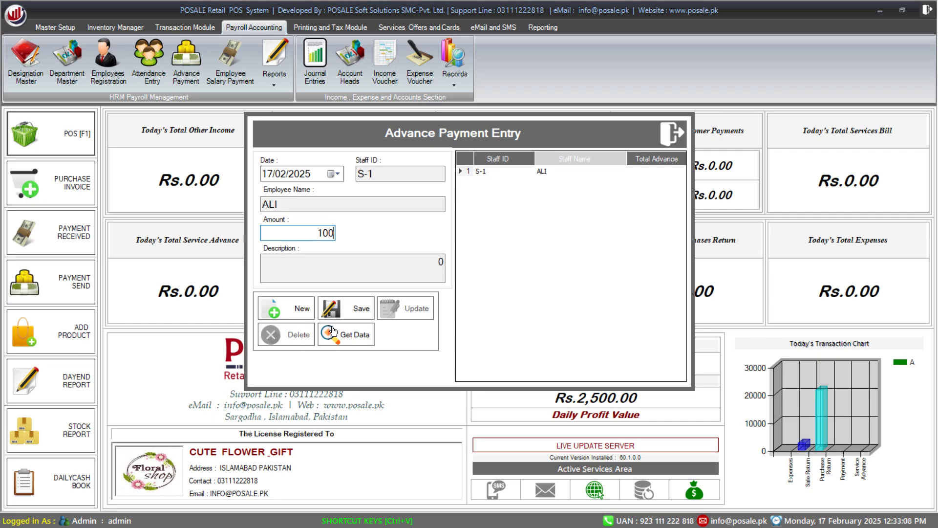
left_click(352, 308)
left_click(489, 301)
left_click(668, 137)
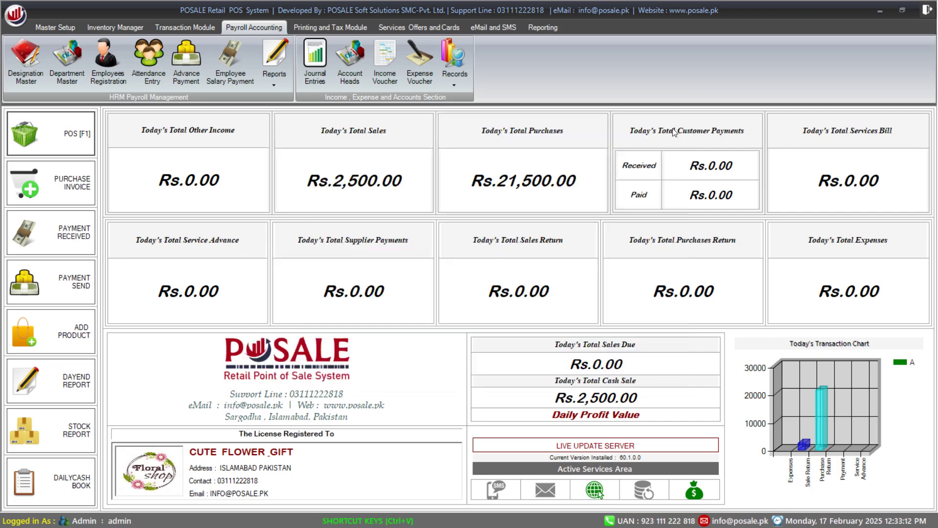
Load the listed employee's salary payment entry with start date 01/02/2025 and salary month February, and check the present days
left_click(227, 73)
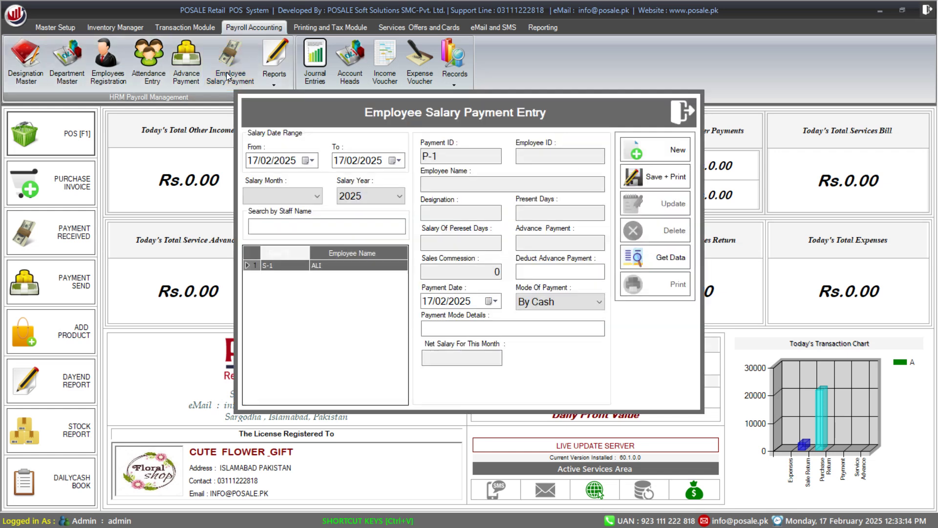
left_click(253, 163)
type("1")
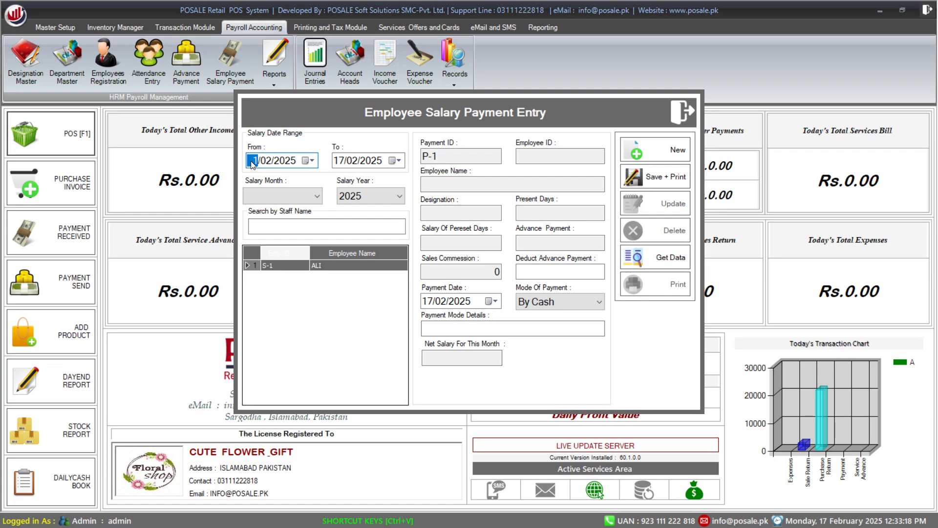
left_click(309, 201)
left_click(276, 222)
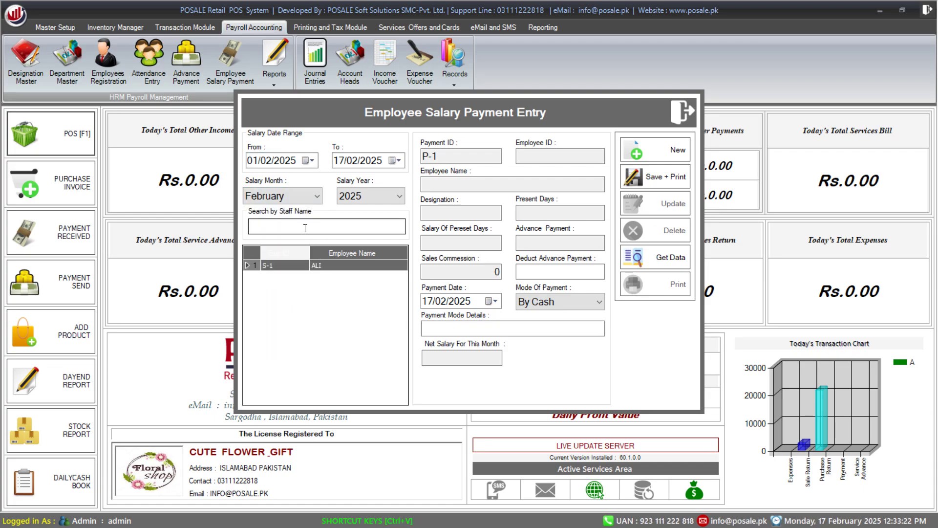
left_click(321, 269)
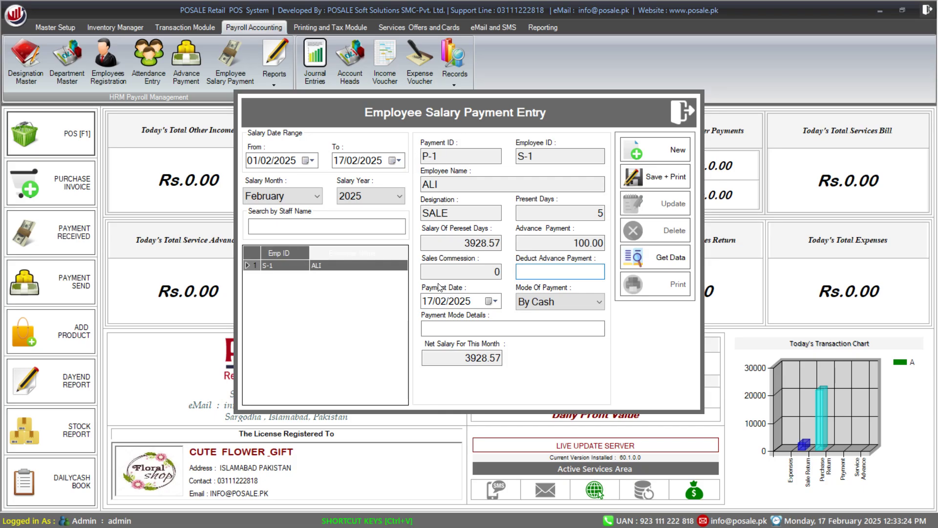
left_click(581, 212)
left_click_drag(581, 212, 627, 213)
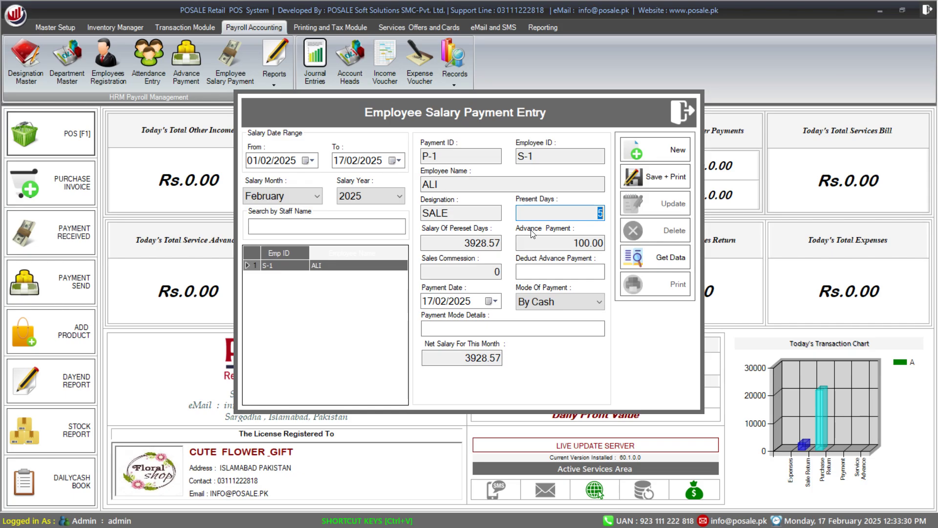
Deduct an advance payment of 100 in the salary entry and check the net salary for the month
left_click_drag(446, 246, 499, 245)
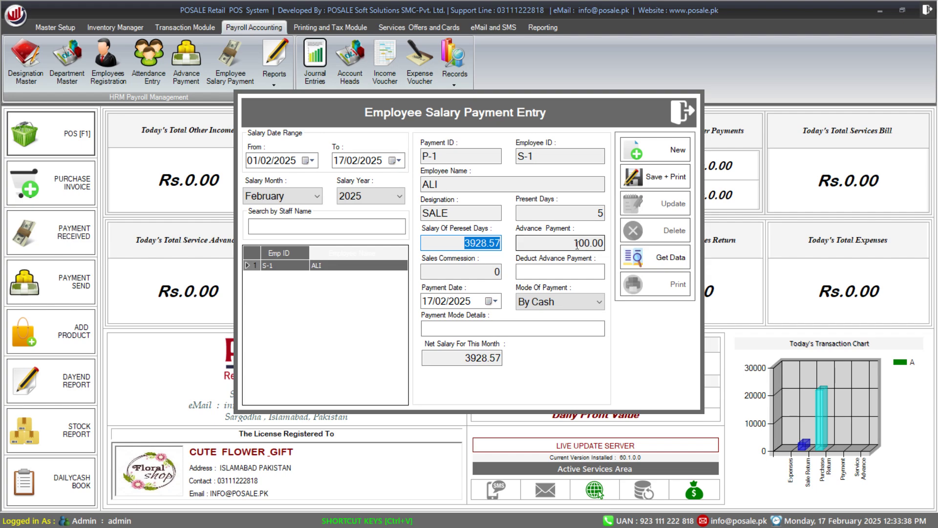
left_click_drag(572, 243, 617, 241)
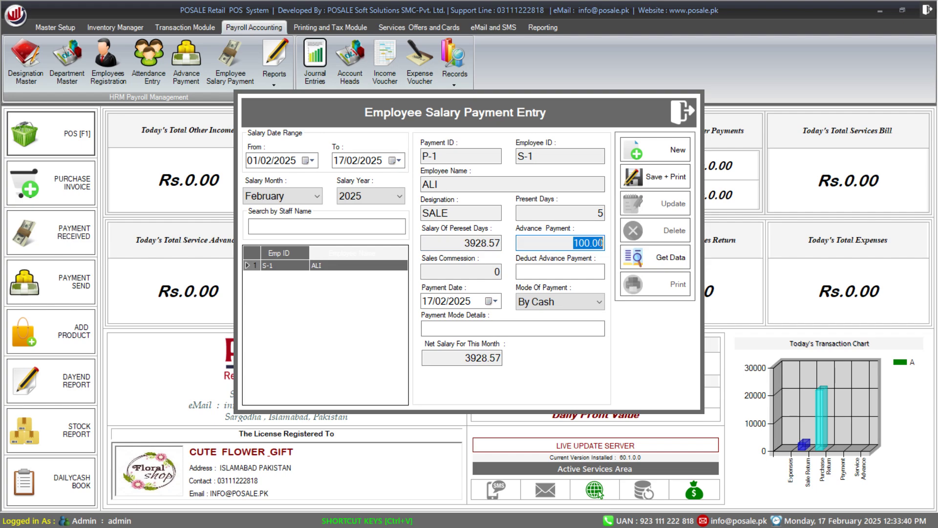
left_click(543, 270)
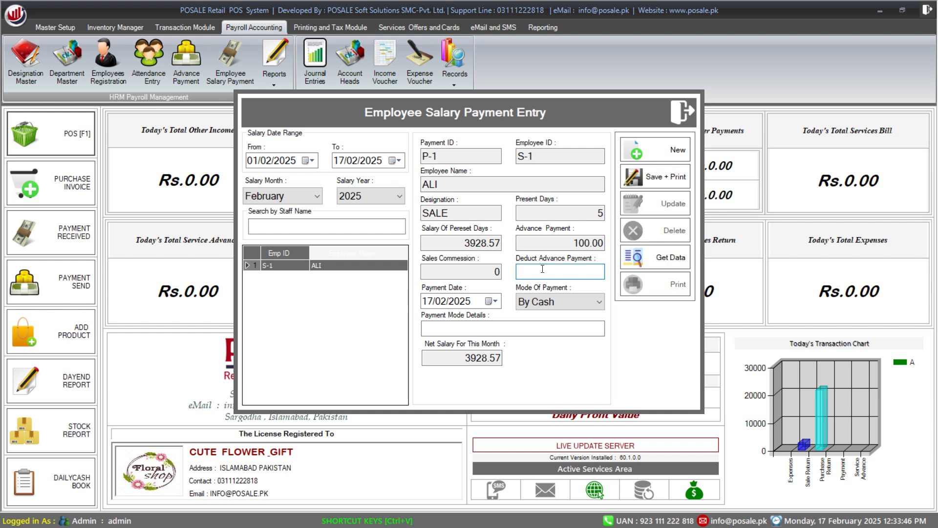
key("shift+Tab")
left_click(587, 272)
type("100")
left_click(506, 245)
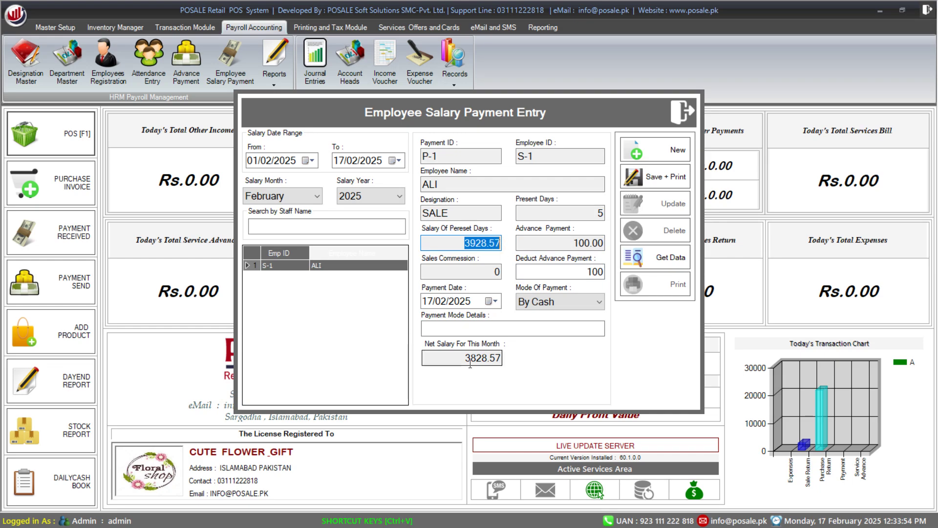
left_click(499, 359)
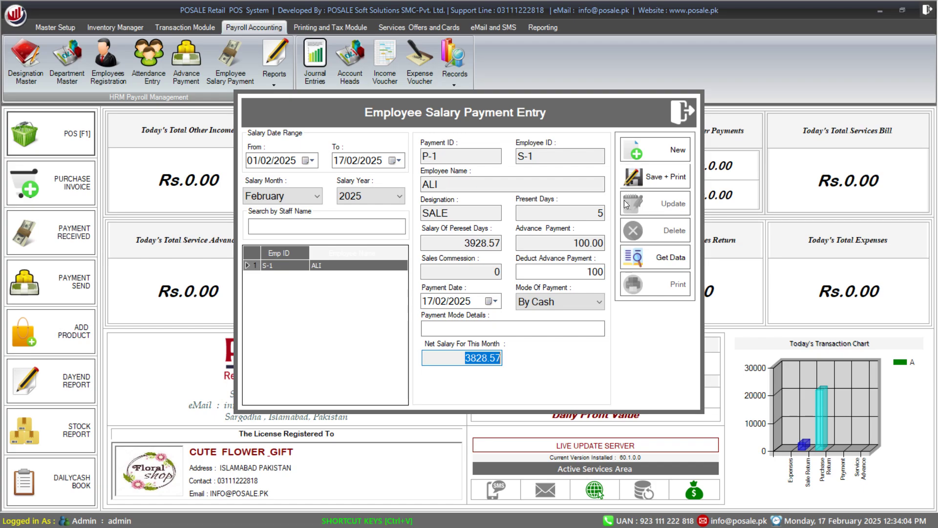
left_click(604, 277)
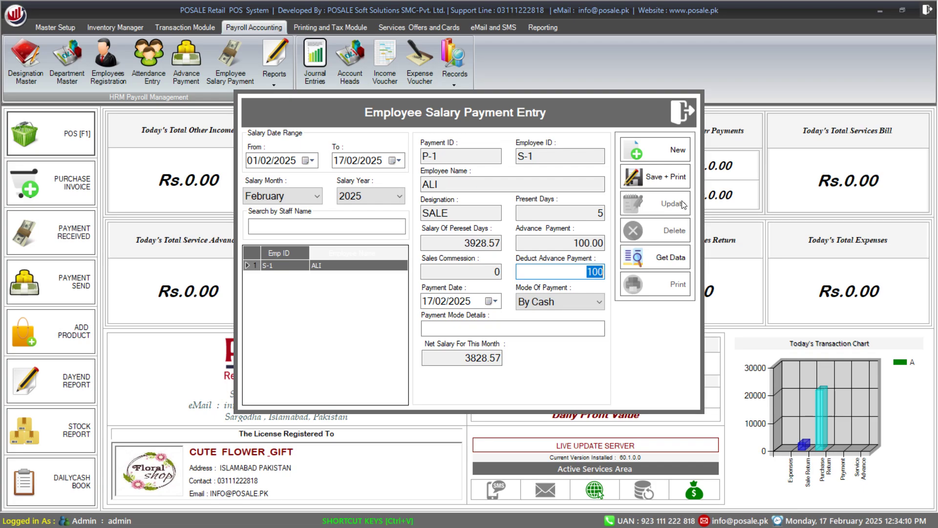
Save the salary payment with its printable salary slip, and close the slip preview and the payment form
left_click(679, 180)
left_click(505, 301)
left_click(491, 302)
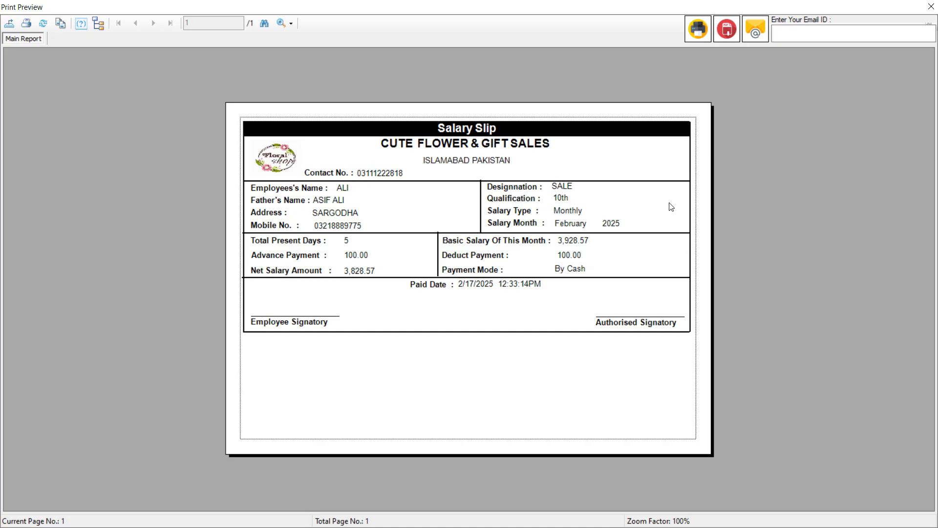
left_click(931, 7)
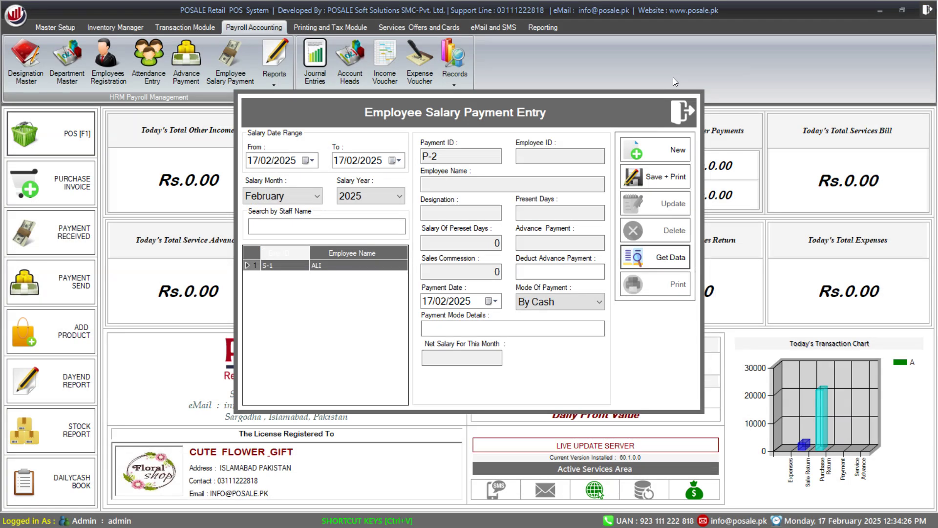
left_click(688, 121)
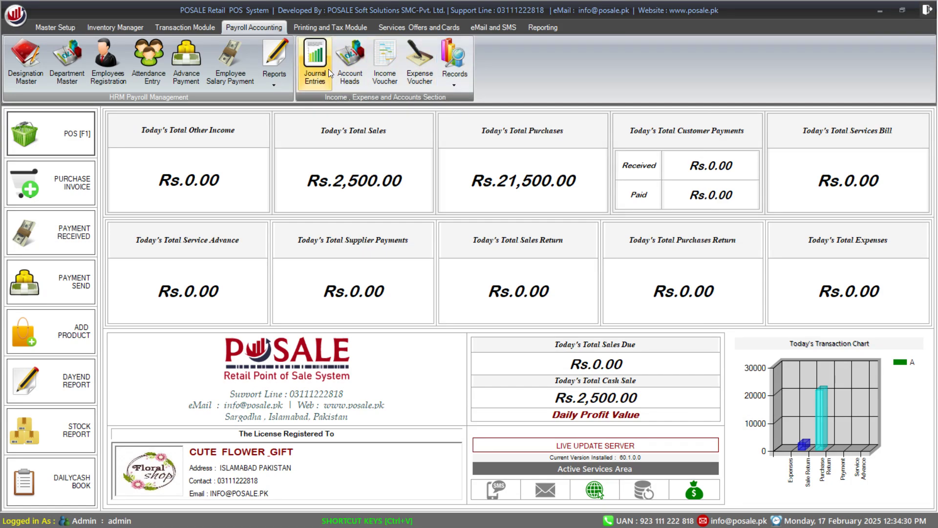
Examine the debit and credit account choices in the journal entries form and close it
left_click(314, 63)
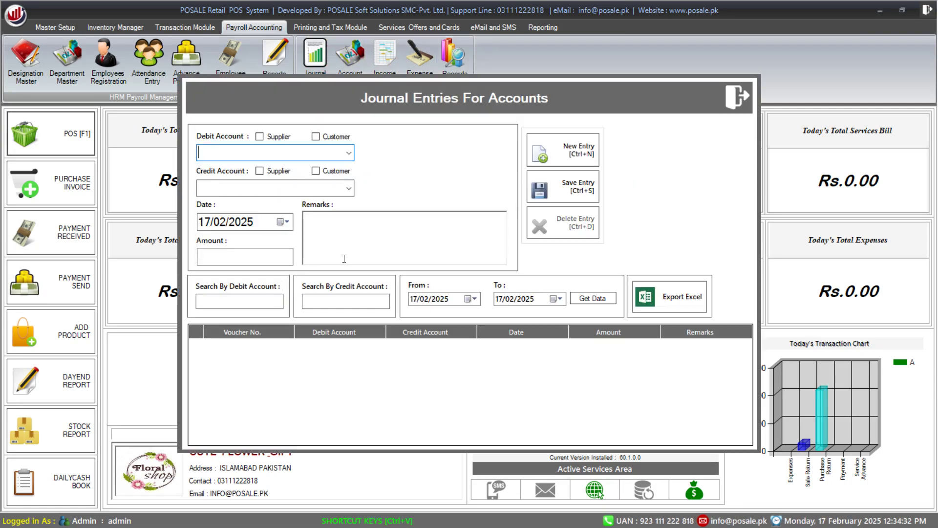
left_click(349, 153)
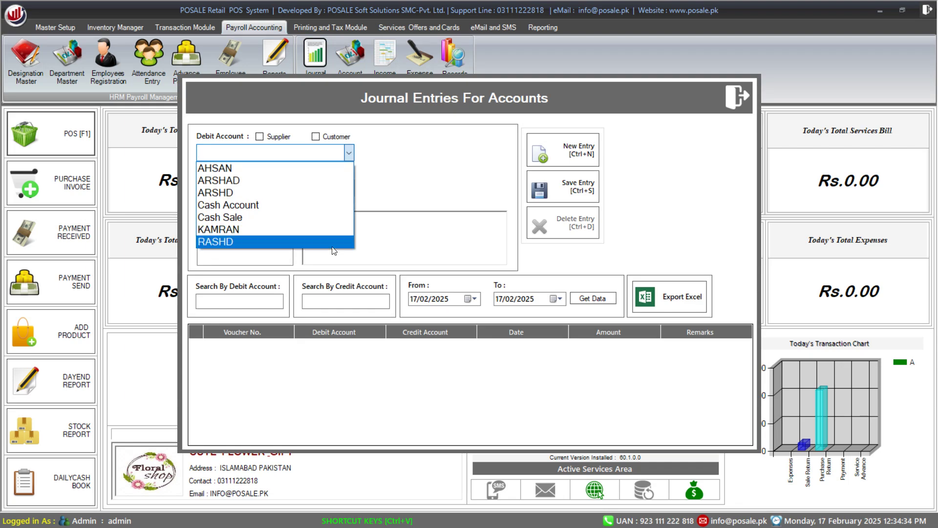
left_click(375, 196)
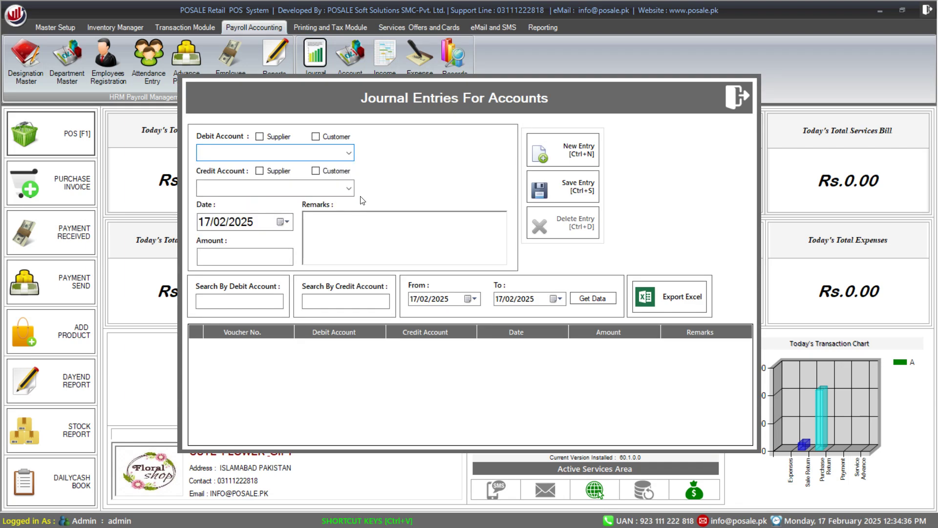
left_click(349, 188)
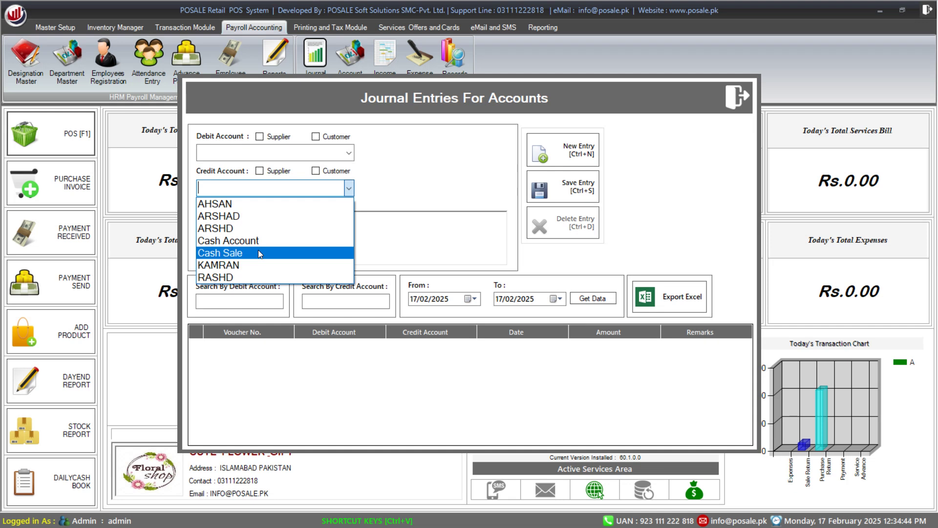
left_click(391, 172)
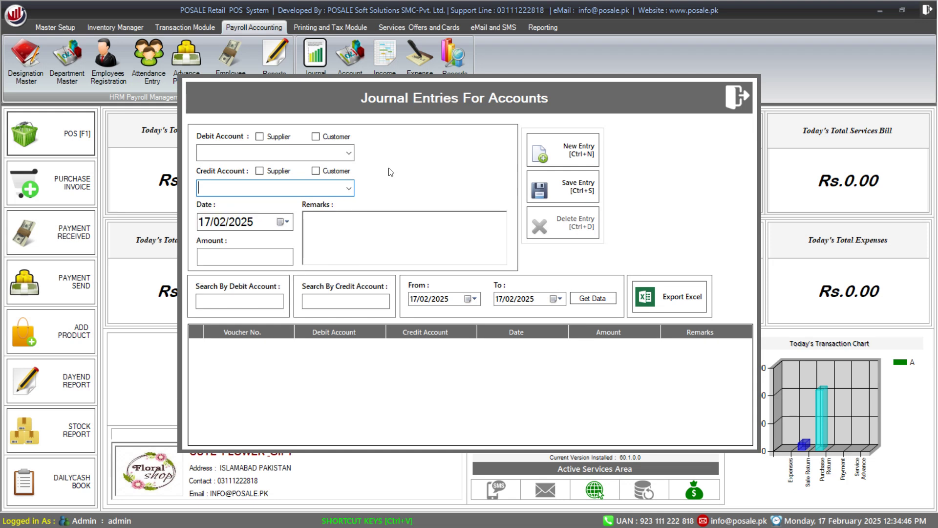
left_click(751, 104)
Examine the account head groups, including income and expenses, and the saved RENT and LUNCH heads, and close the form
left_click(344, 77)
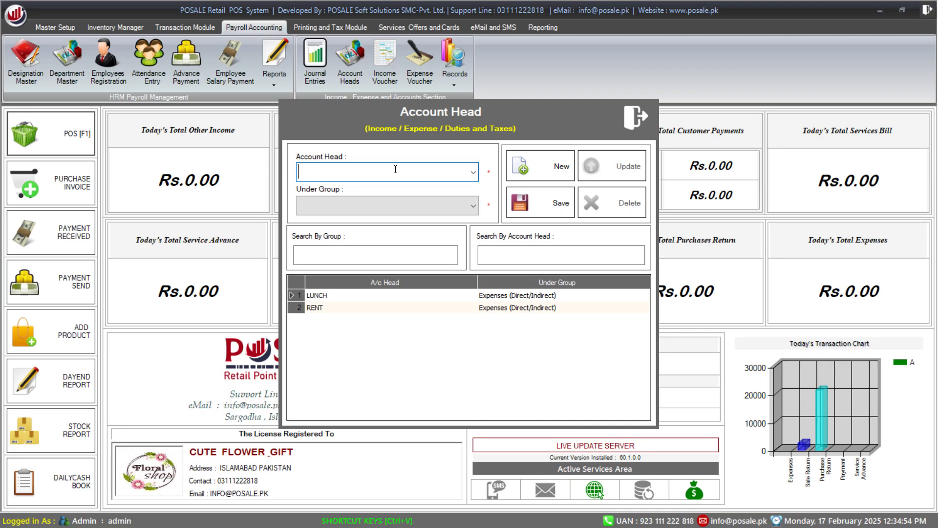
key("Tab")
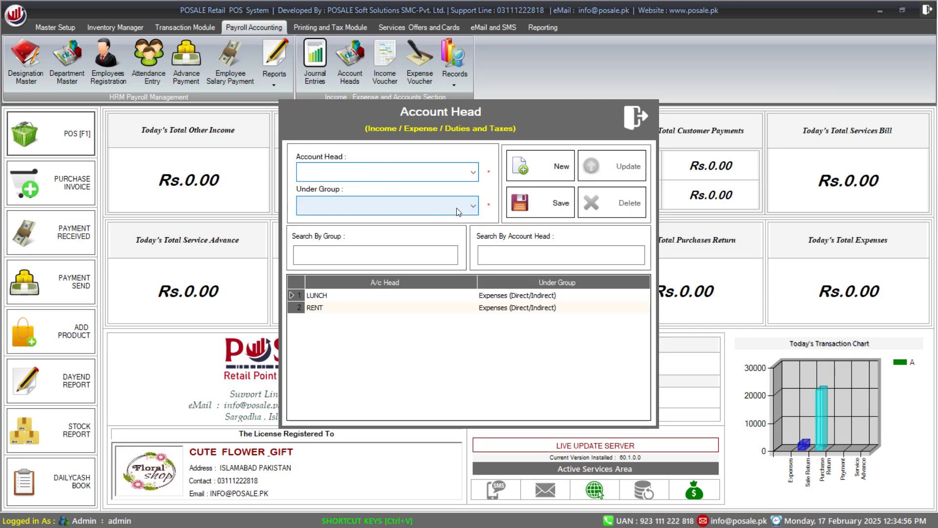
left_click(456, 206)
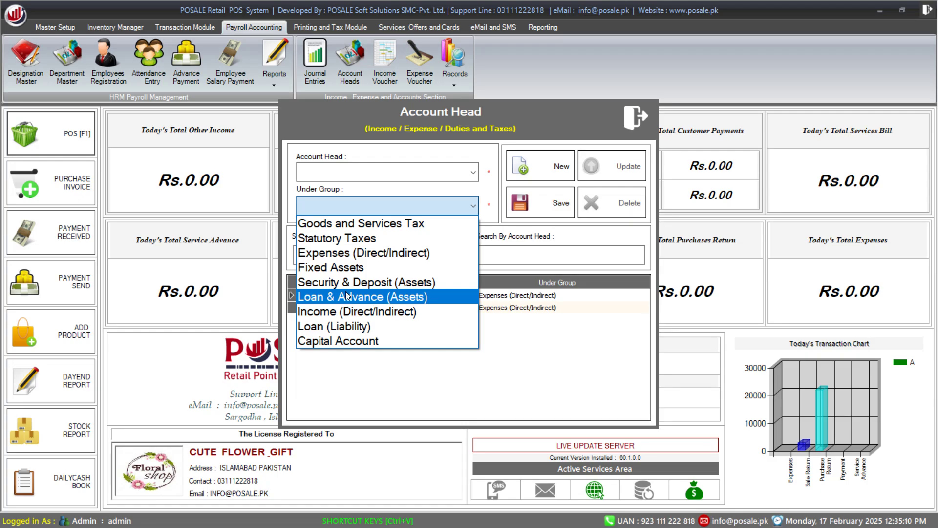
left_click(332, 312)
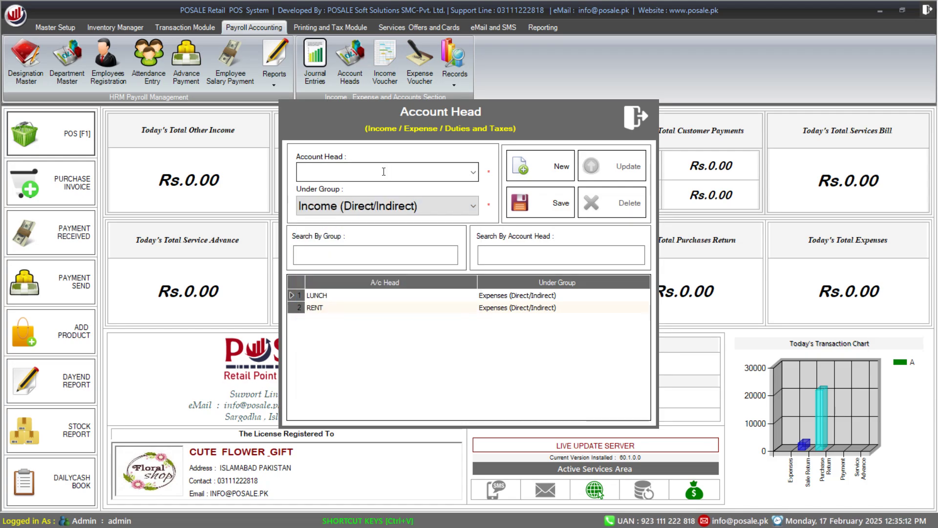
left_click(447, 207)
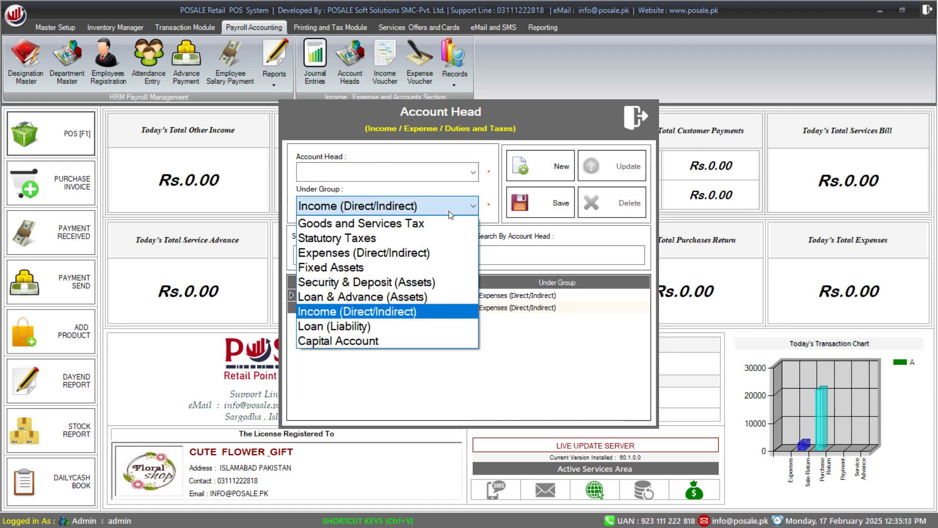
left_click(344, 253)
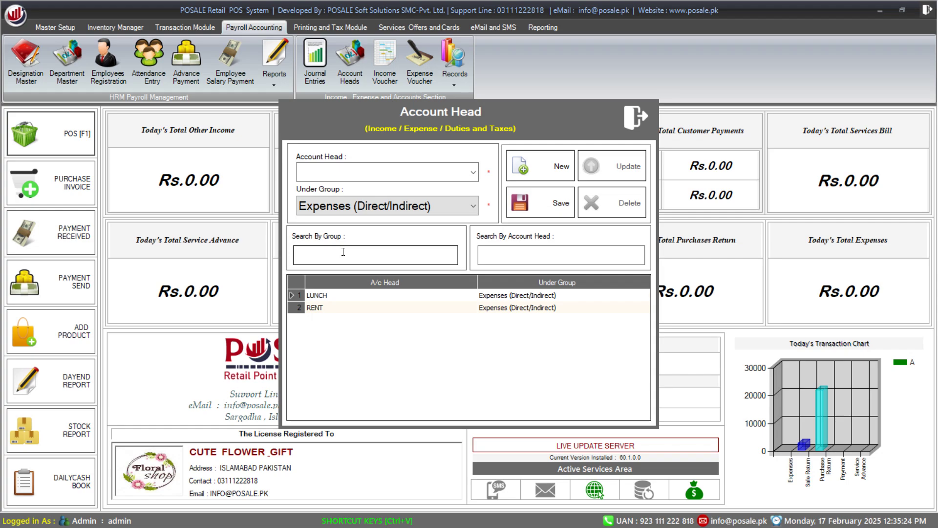
left_click(391, 309)
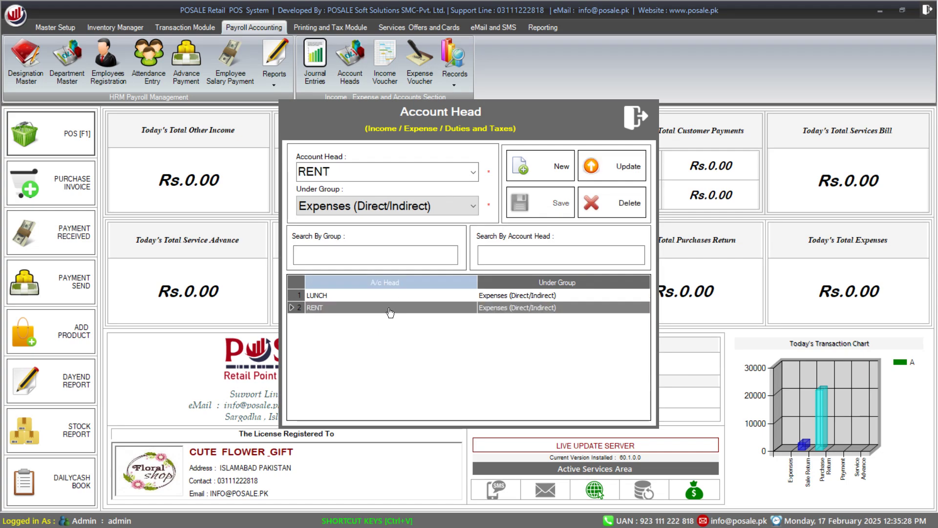
left_click(390, 298)
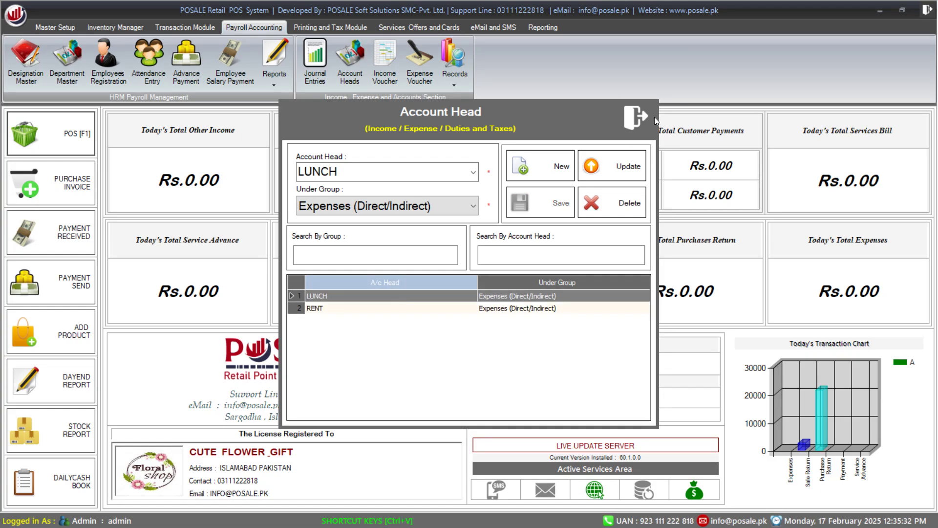
left_click(636, 117)
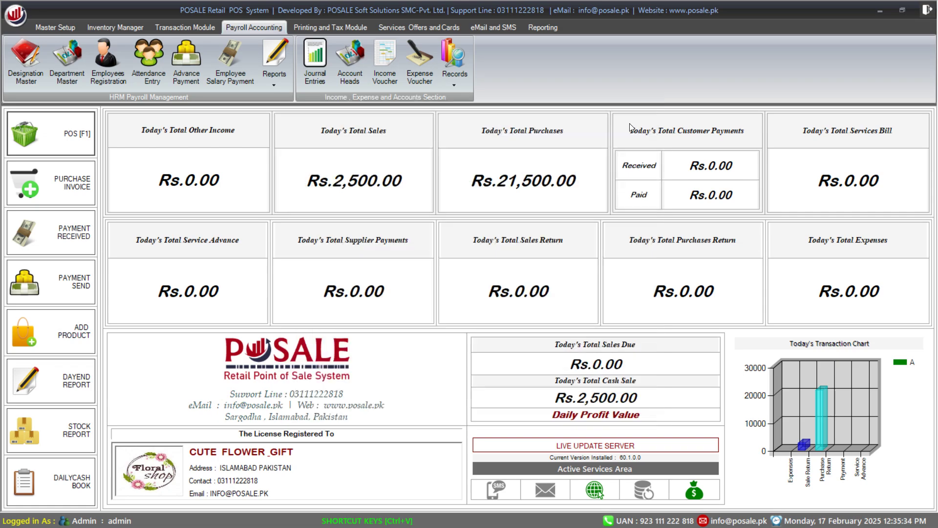
Look over the blank income voucher entry form and close it
left_click(389, 77)
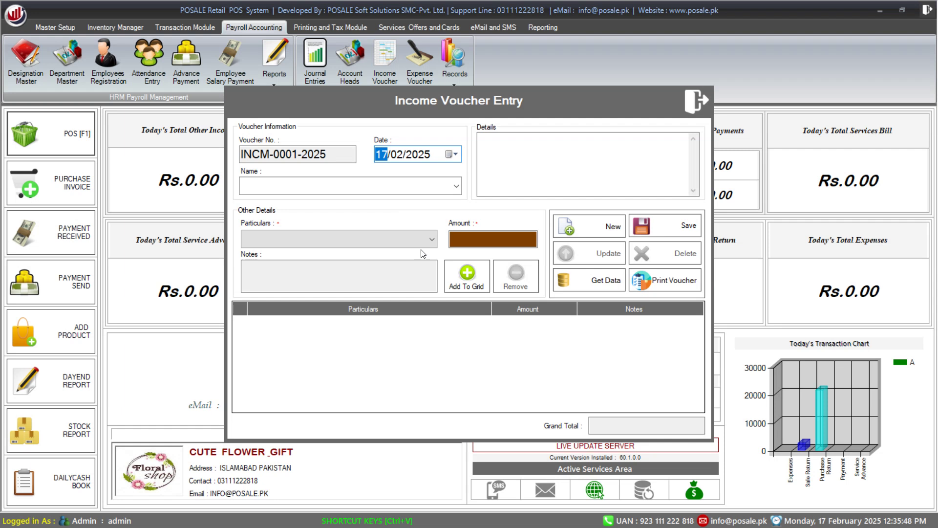
left_click(702, 102)
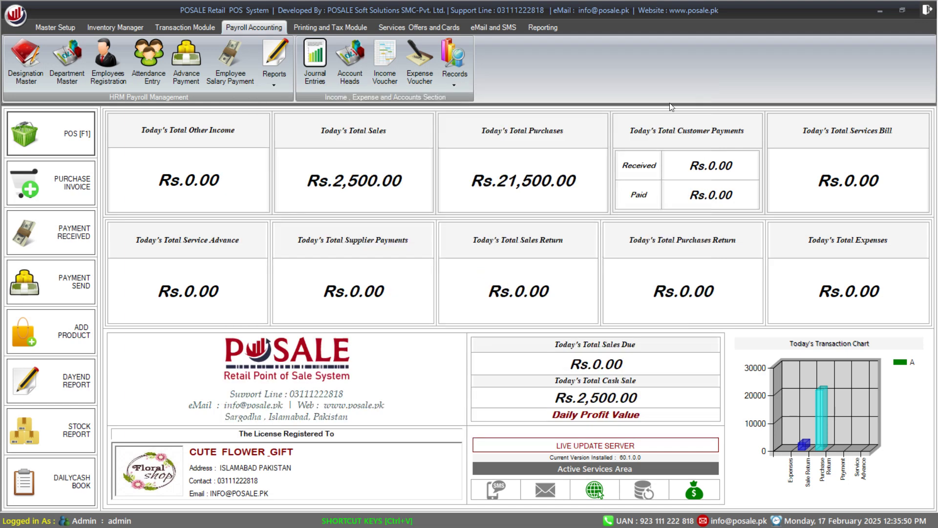
Start an expenses voucher named "2 ep lunch" and add a LUNCH item with an amount of 300
left_click(415, 78)
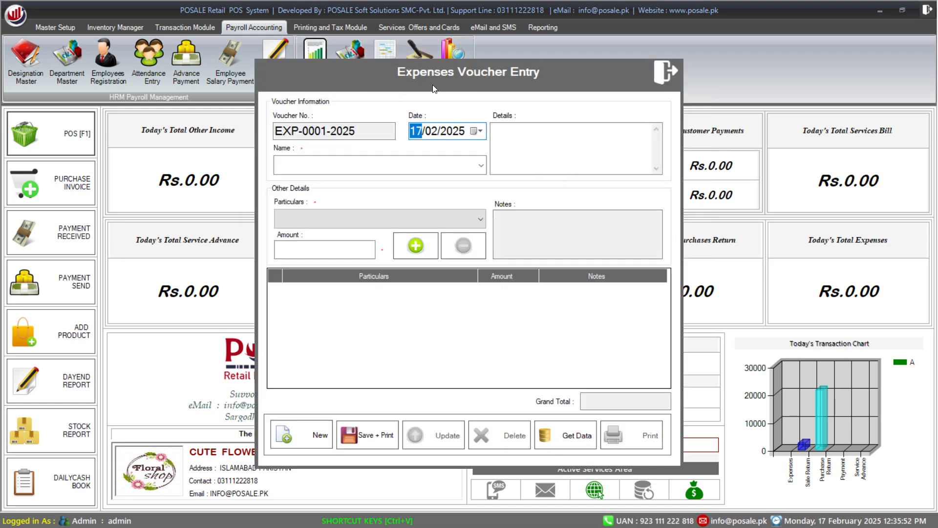
left_click(425, 168)
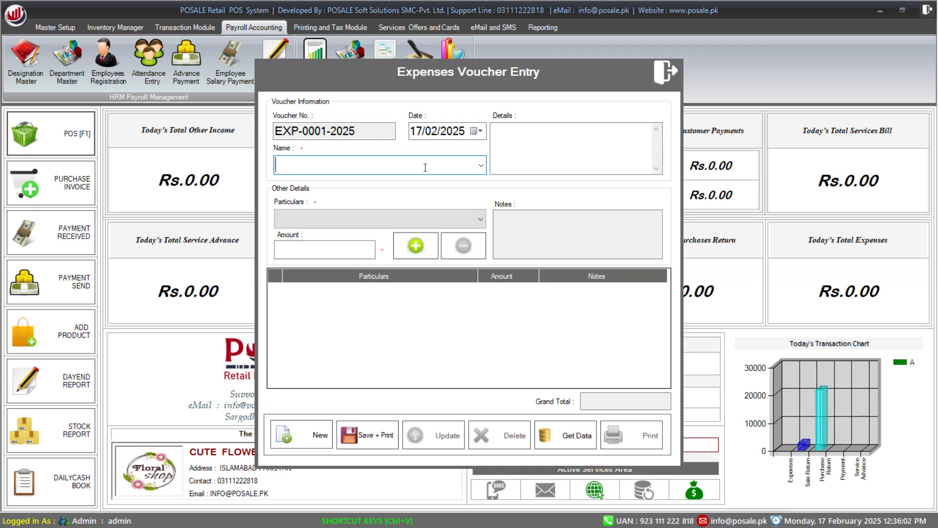
type("2 ep")
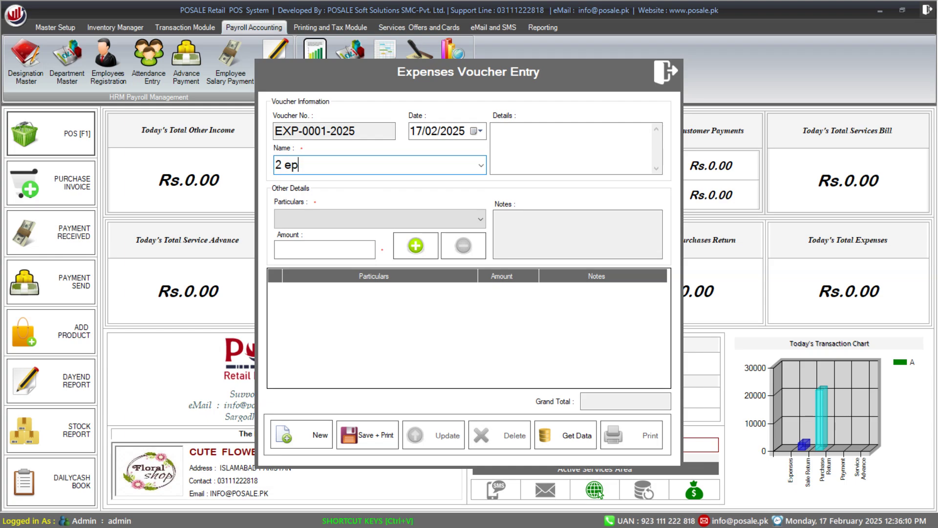
type(" lunch")
left_click(333, 218)
left_click(332, 238)
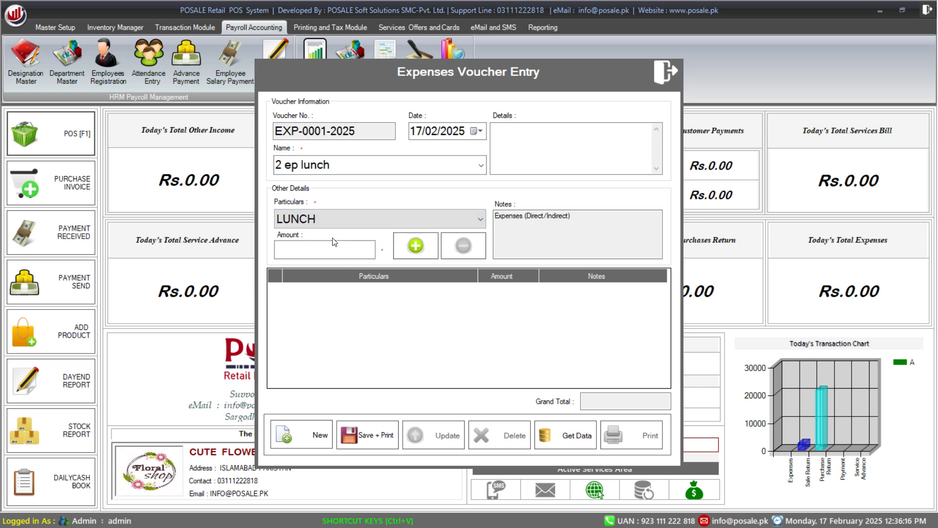
left_click(361, 250)
type("300")
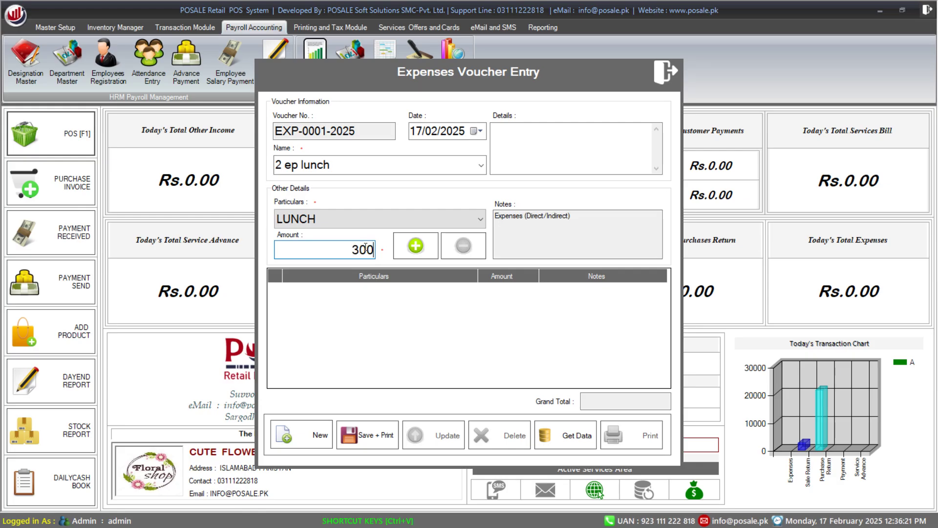
left_click(416, 246)
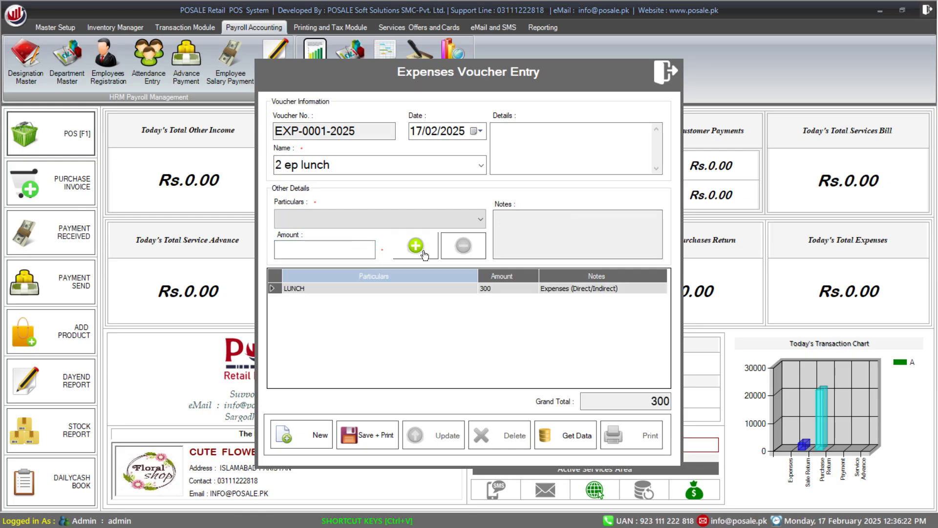
Save the expenses voucher without printing it and open the list of saved expenses vouchers
left_click(368, 435)
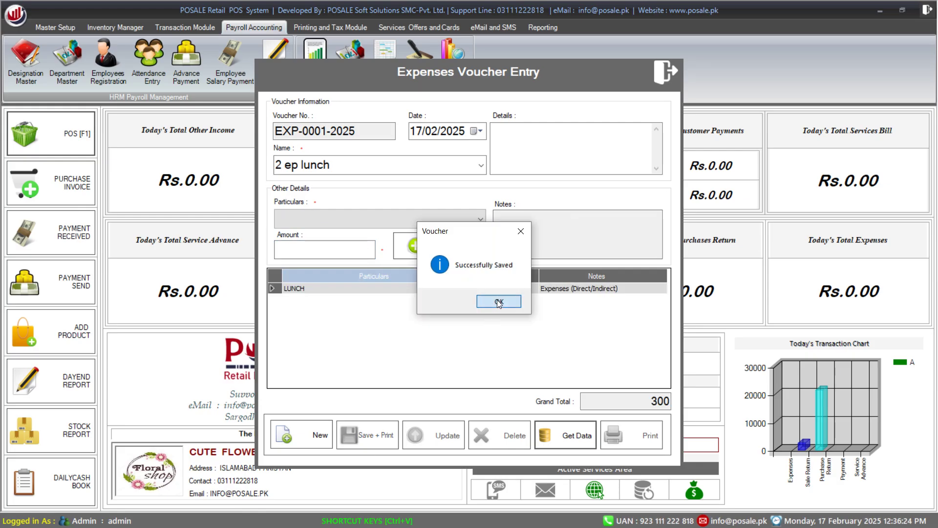
left_click(497, 300)
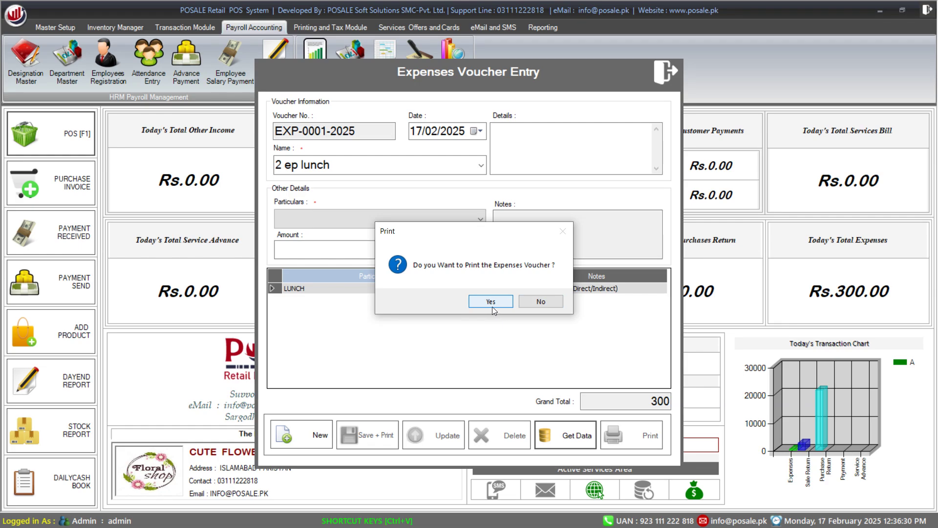
left_click(543, 302)
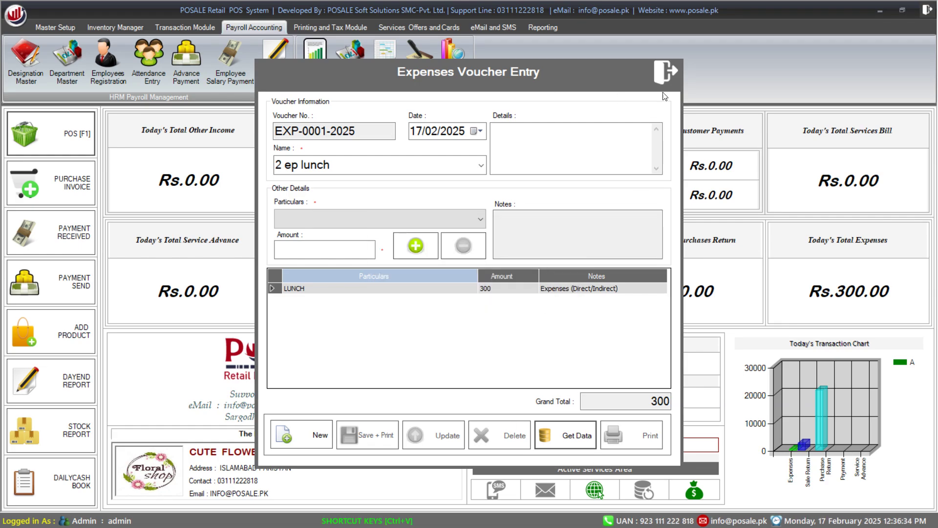
left_click(554, 435)
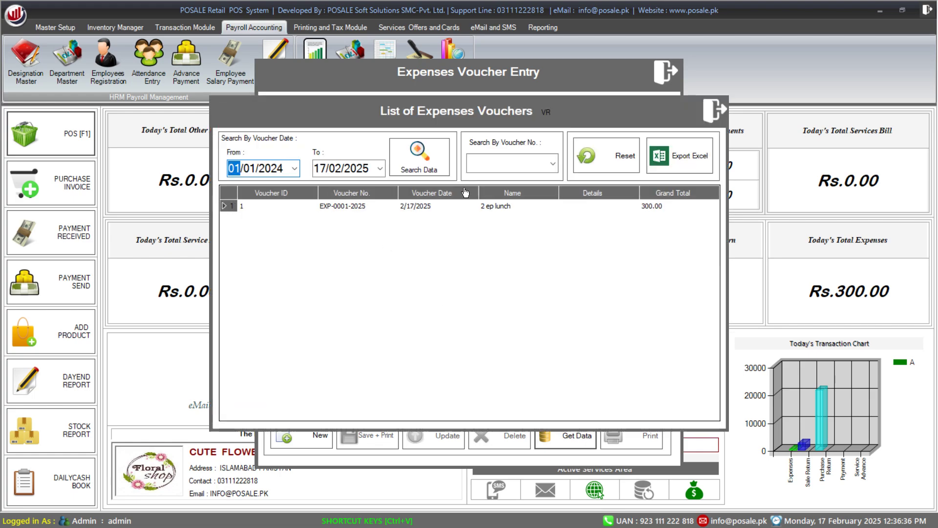
Search the saved expenses vouchers by date from 01/01/2024 to 17/02/2025, and close the list and the voucher entry form
left_click(416, 163)
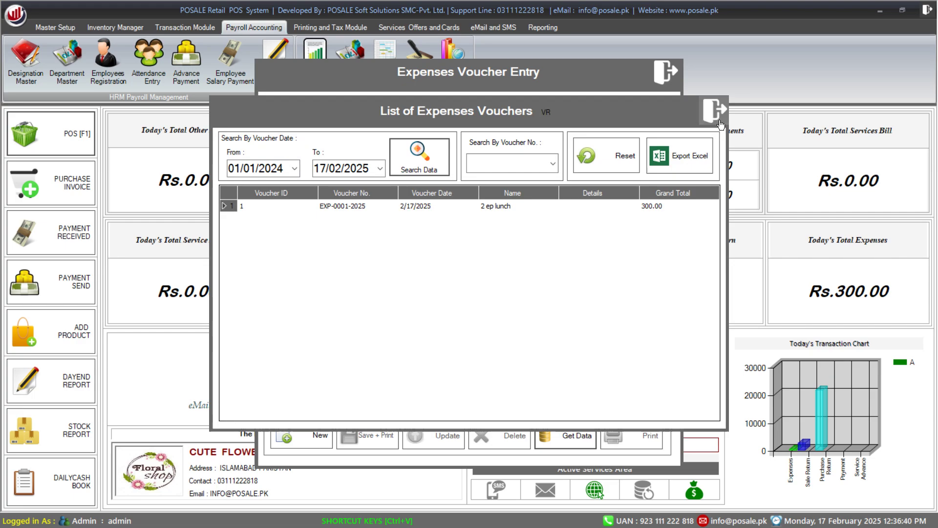
left_click(716, 114)
left_click(660, 68)
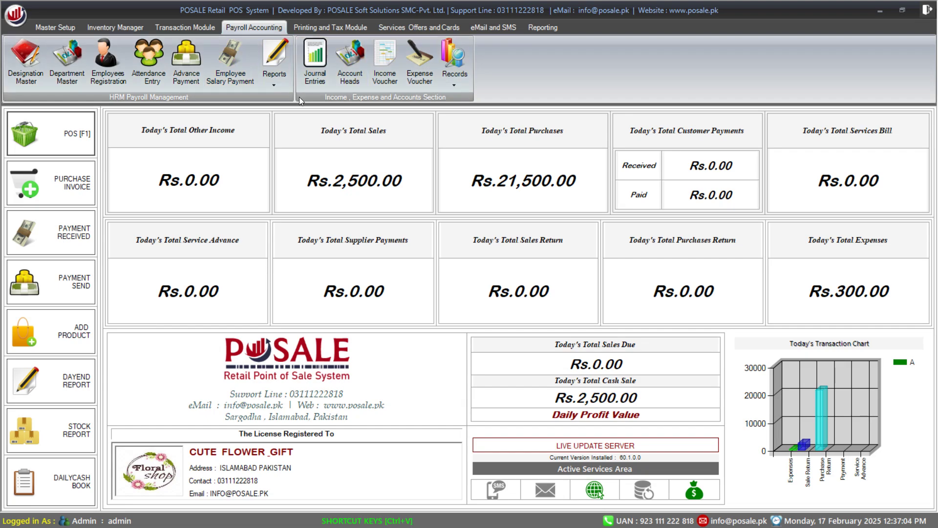
Look over the blank barcode, label and price tag printing module and close it
left_click(327, 30)
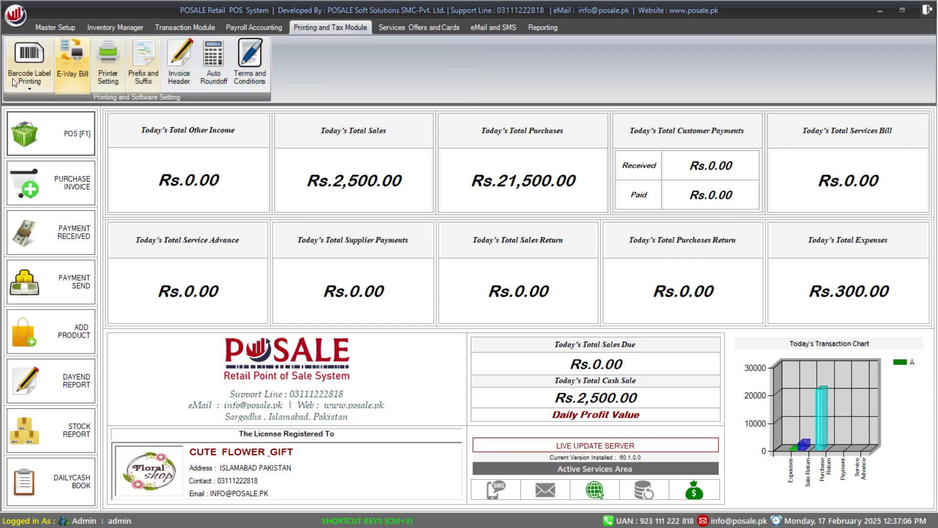
left_click(25, 89)
left_click(52, 103)
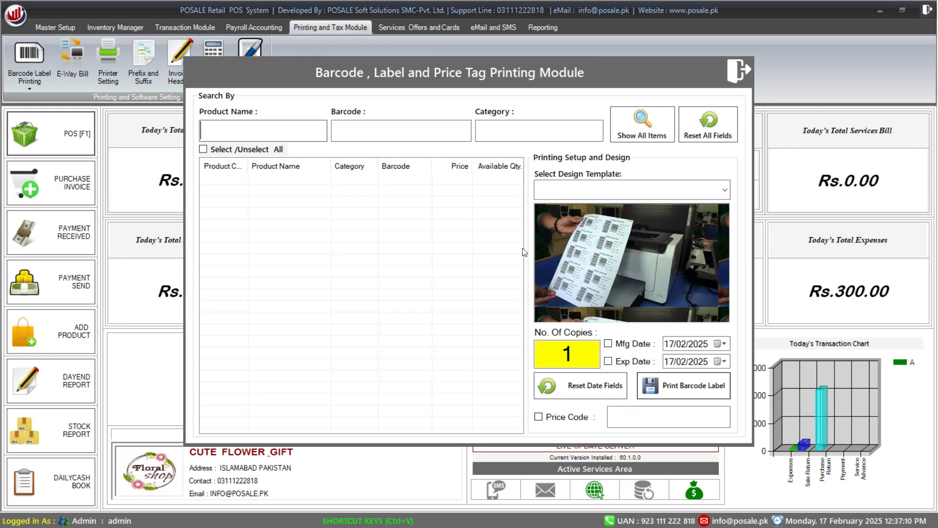
left_click(737, 77)
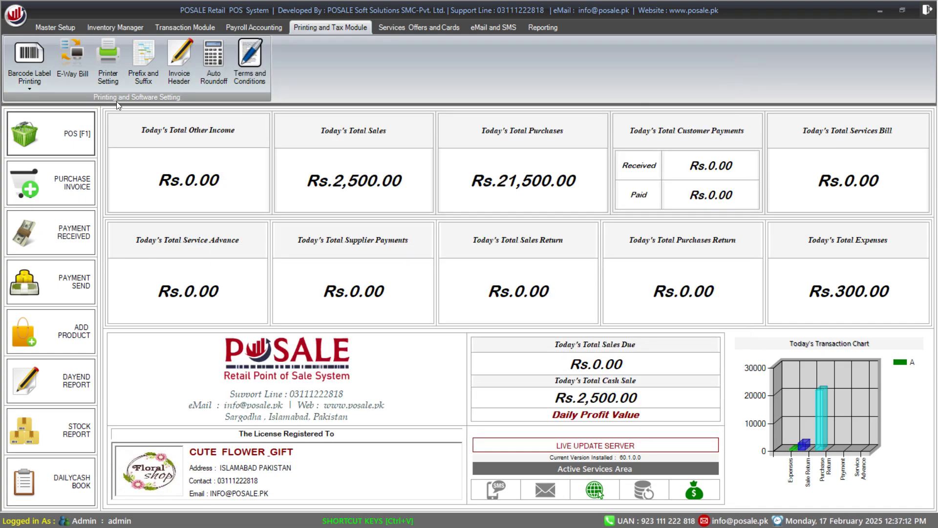
Open the terminal and printer setup form and examine the available printer names and the printer type and paper size options
left_click(108, 83)
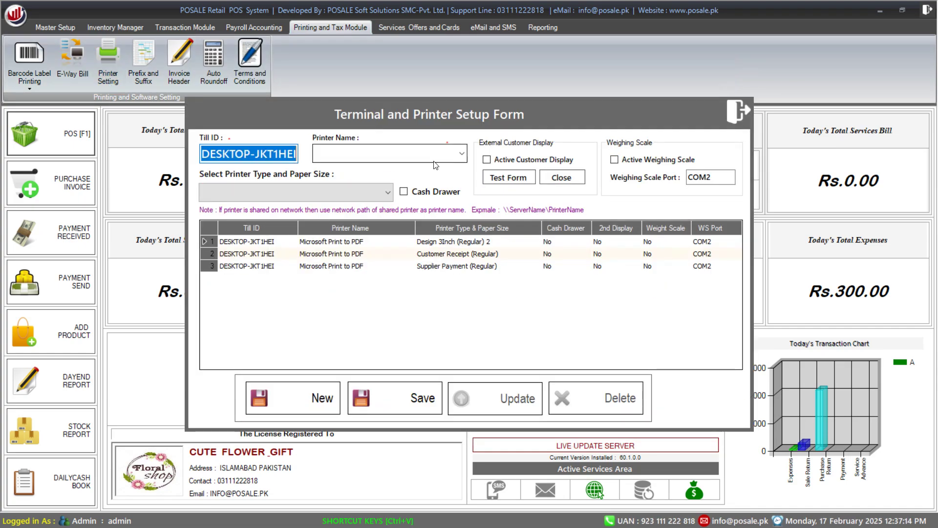
left_click(459, 154)
left_click(392, 314)
left_click(390, 195)
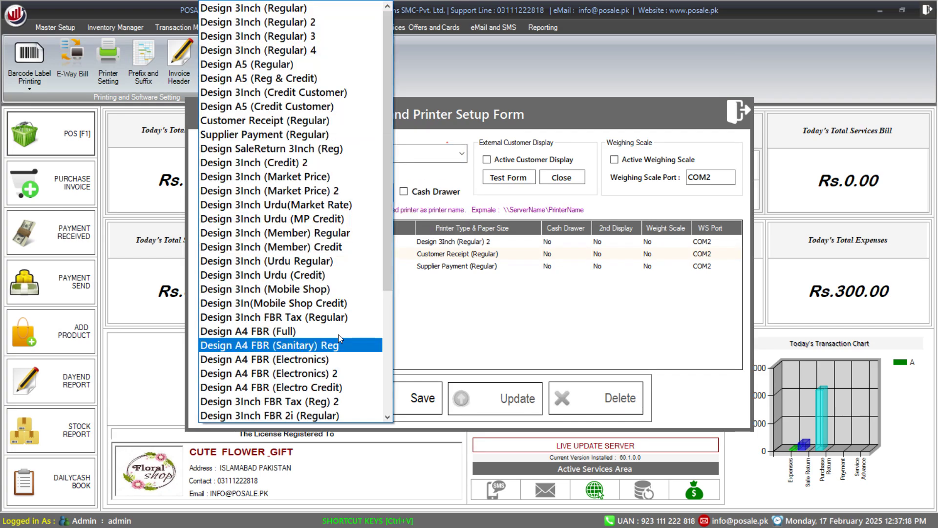
left_click(474, 342)
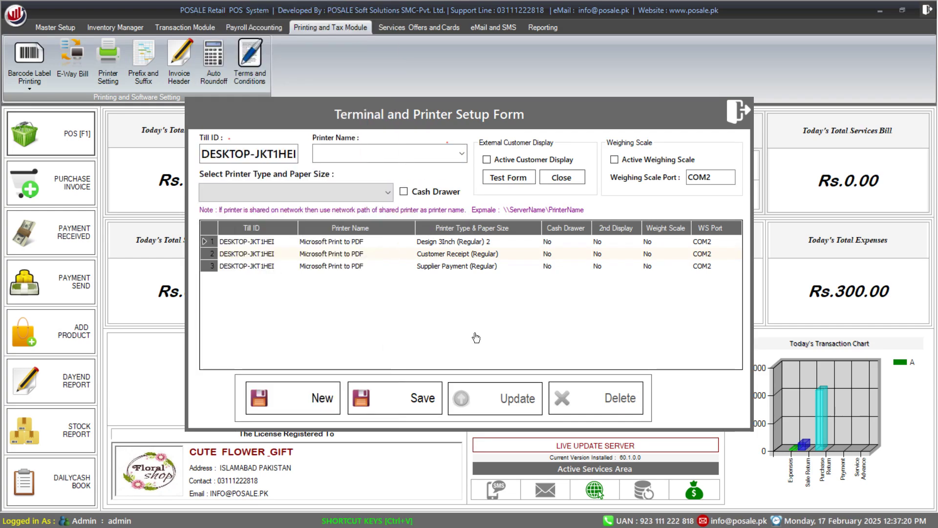